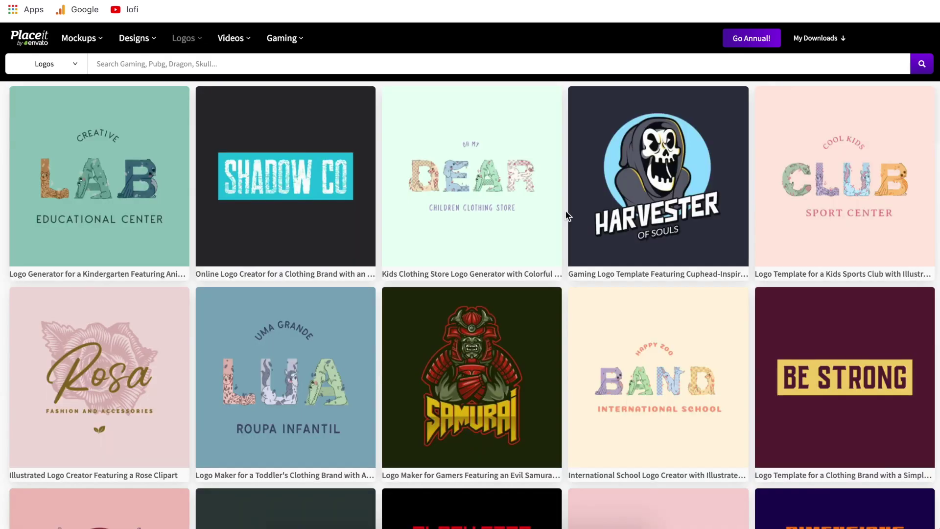
# Step: Browse the logo templates, the T-shirt mockups and the new templates on the home page
pyautogui.scroll(-7, 566, 216)
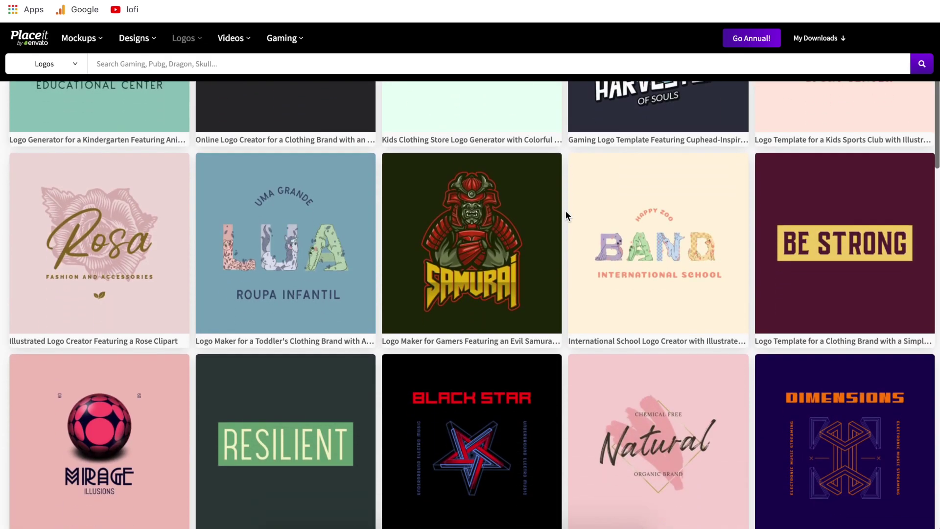
pyautogui.scroll(-5, 565, 210)
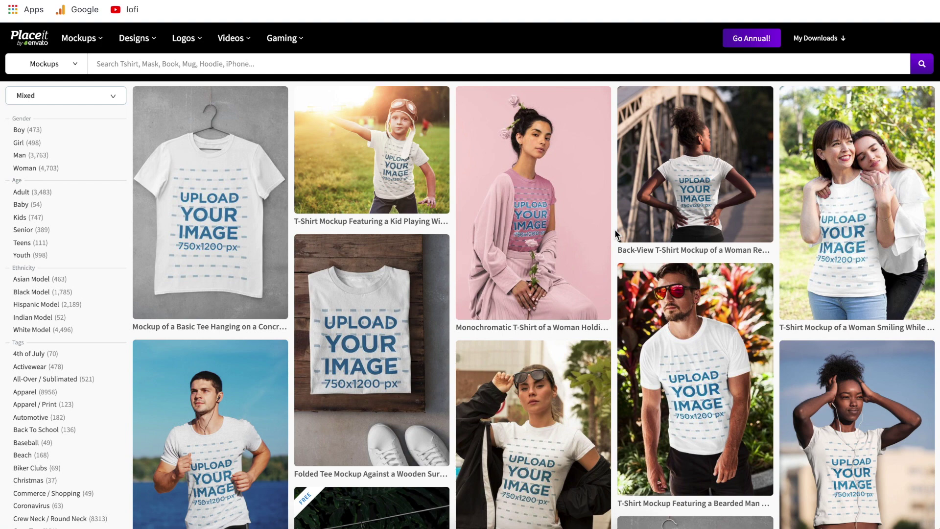
pyautogui.scroll(-4, 615, 229)
pyautogui.scroll(-8, 616, 235)
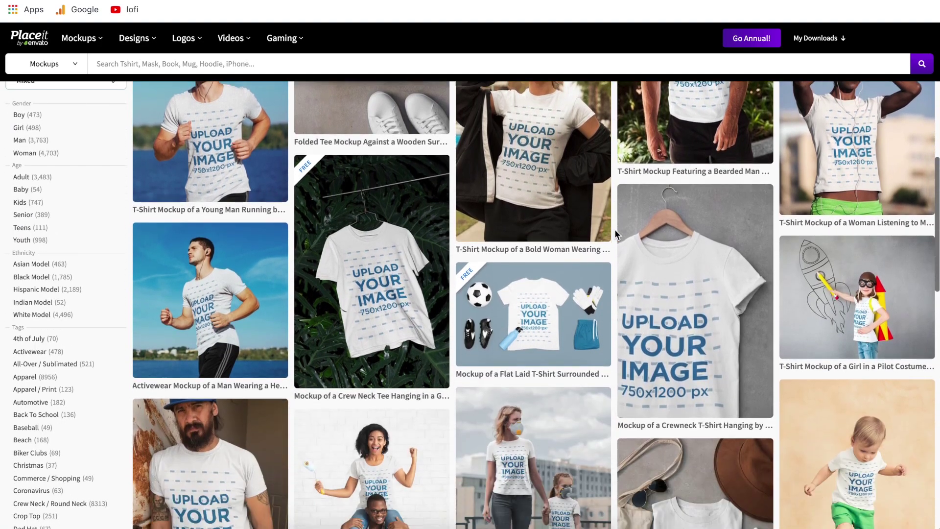
pyautogui.scroll(-3, 616, 234)
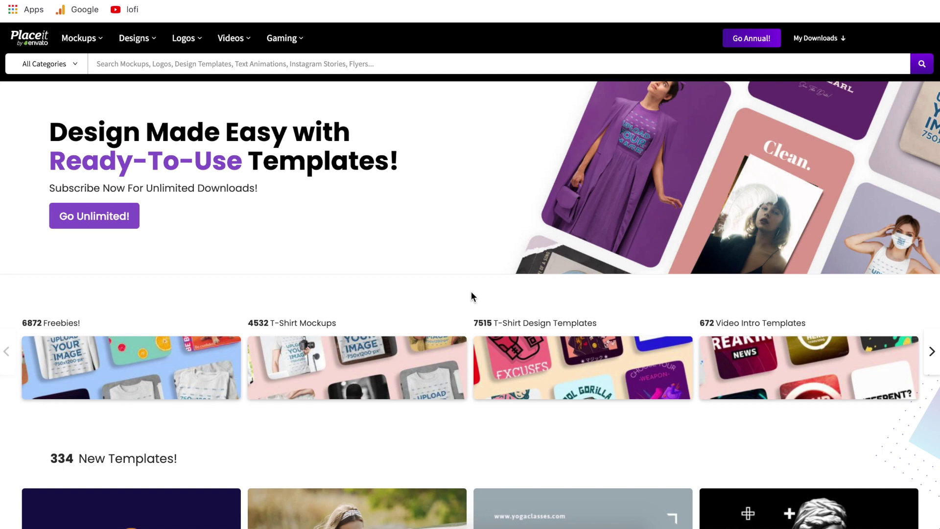
pyautogui.scroll(-3, 472, 293)
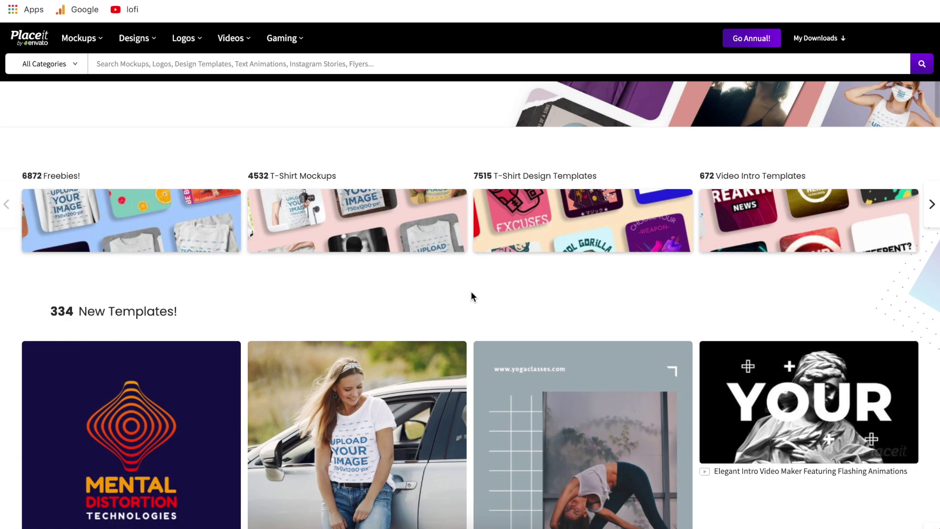
pyautogui.scroll(3, 471, 291)
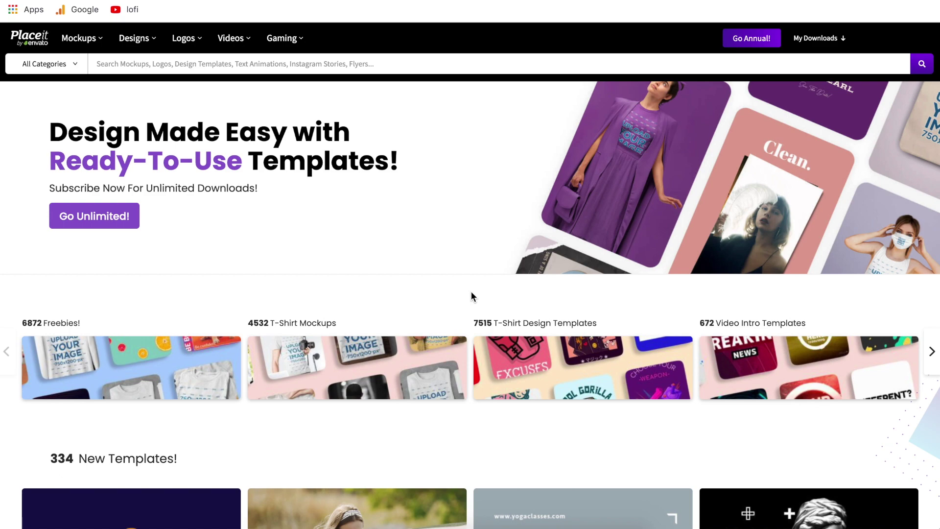
pyautogui.scroll(-5, 471, 296)
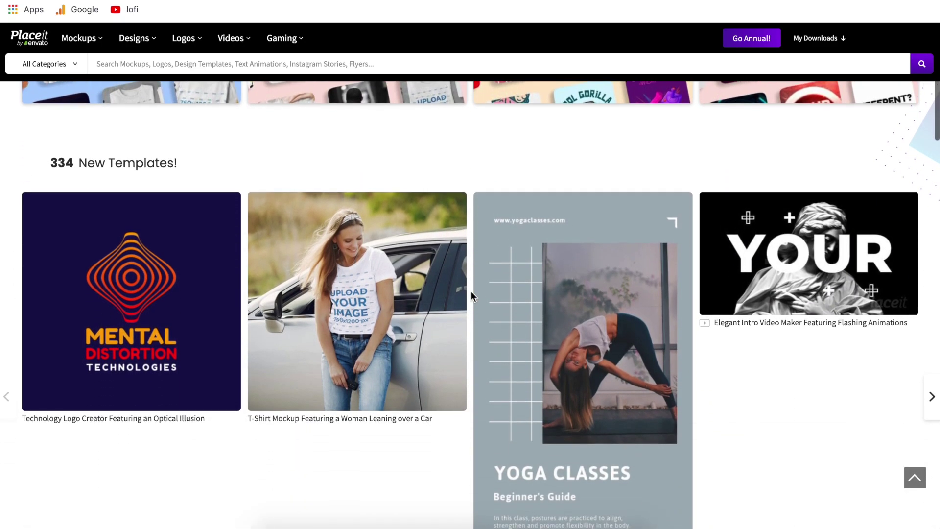
pyautogui.scroll(5, 471, 296)
pyautogui.scroll(2, 473, 295)
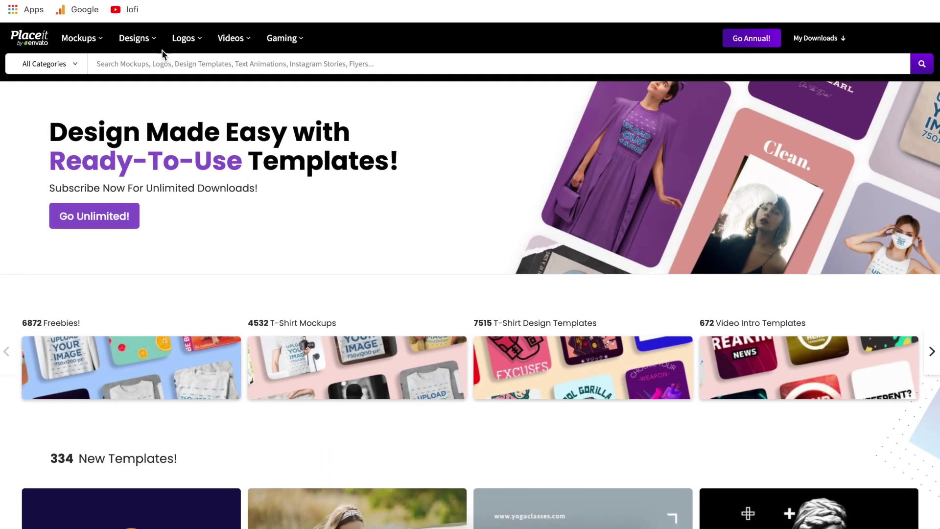
# Step: Open the T-Shirt Designs category and browse its design templates
pyautogui.moveTo(147, 42)
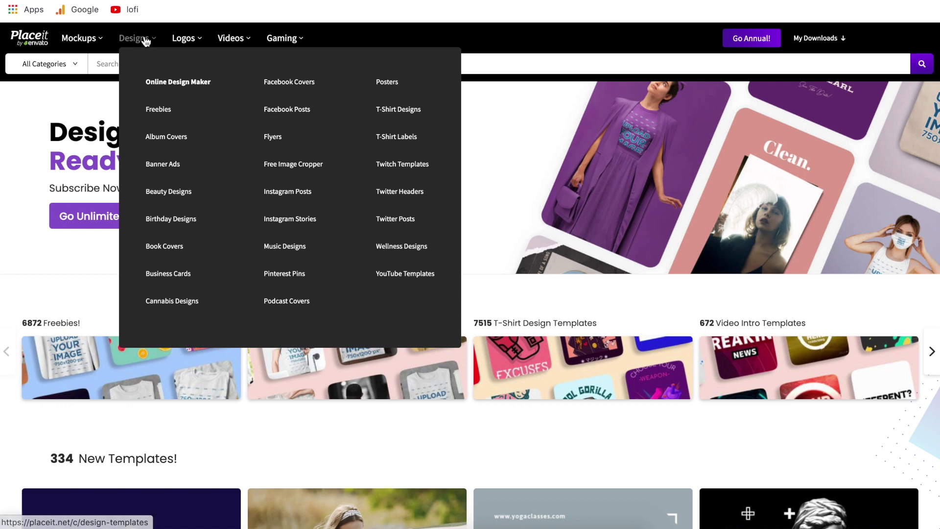
pyautogui.click(404, 115)
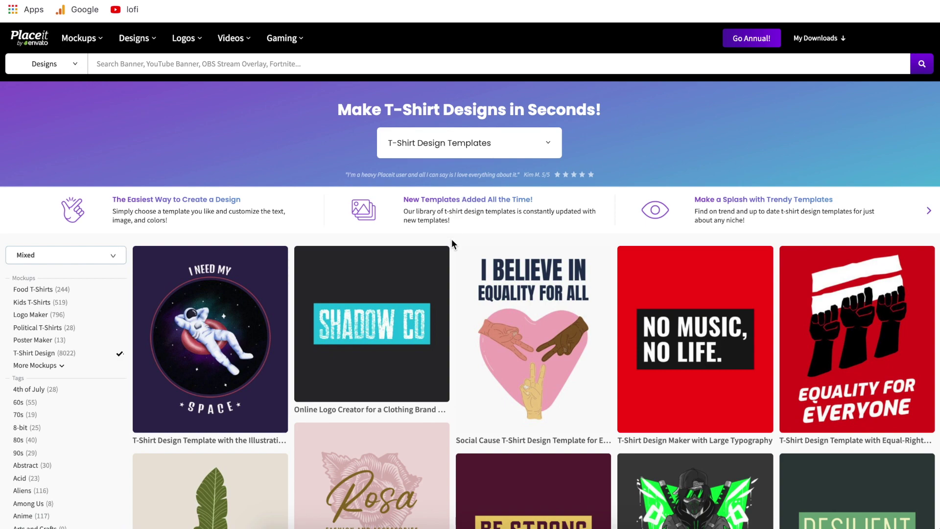
pyautogui.scroll(-3, 452, 239)
pyautogui.scroll(3, 452, 239)
pyautogui.scroll(-3, 452, 238)
pyautogui.scroll(-7, 452, 239)
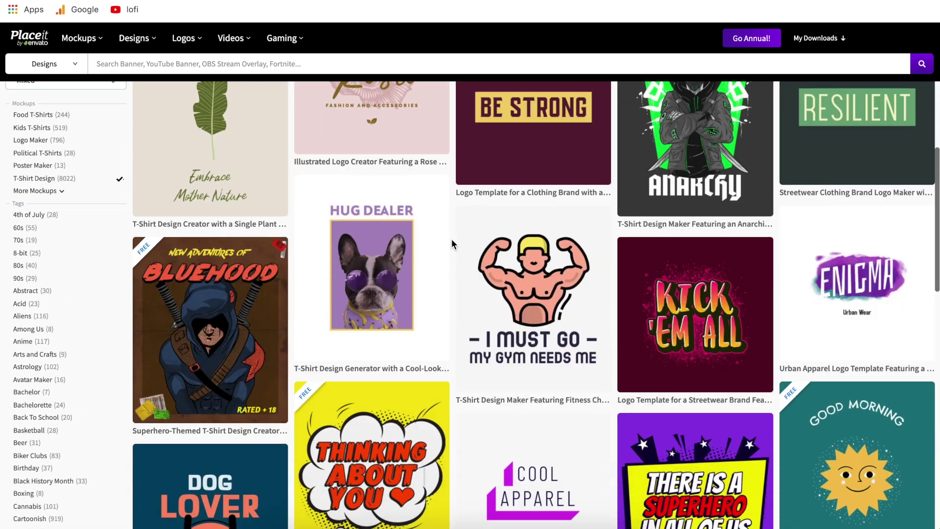
pyautogui.scroll(-3, 452, 239)
pyautogui.scroll(-2, 451, 239)
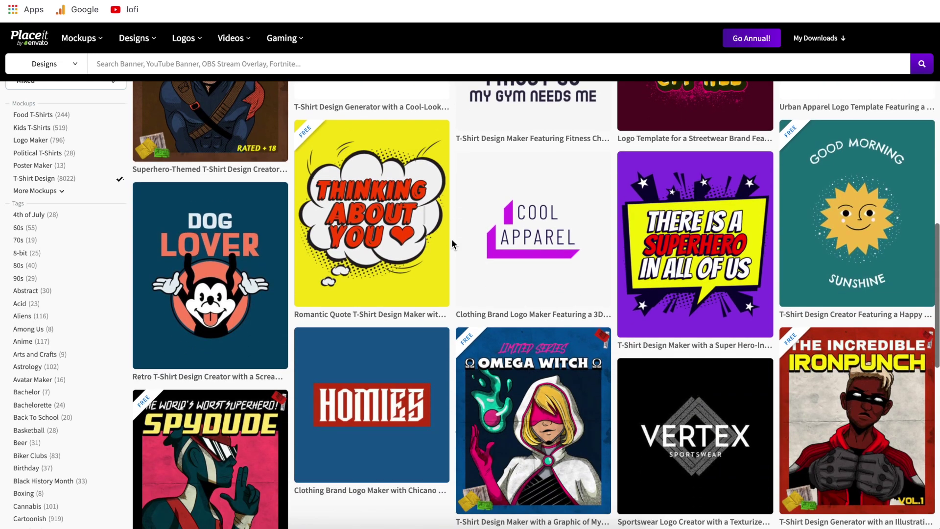
pyautogui.scroll(-2, 452, 239)
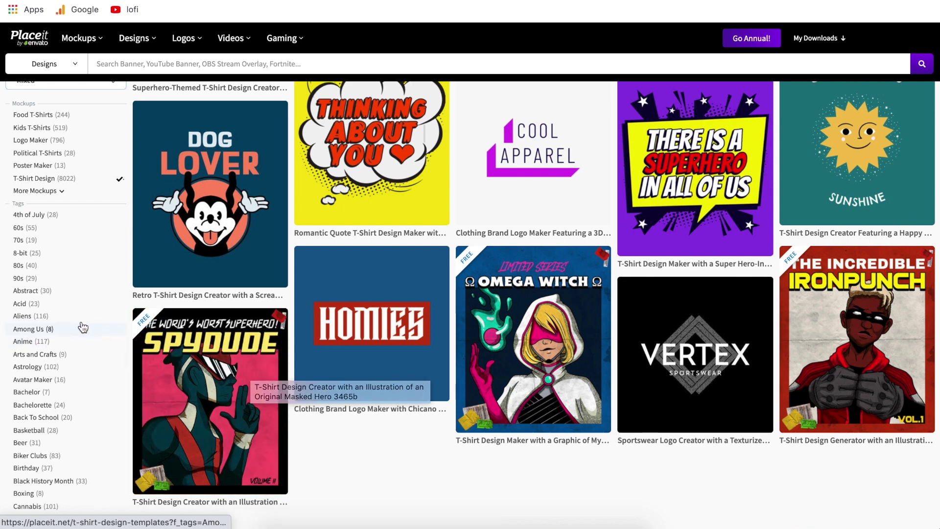
# Step: Look through the tag filters and open the T-shirt design template with the relaxed astronaut
pyautogui.scroll(-7, 49, 391)
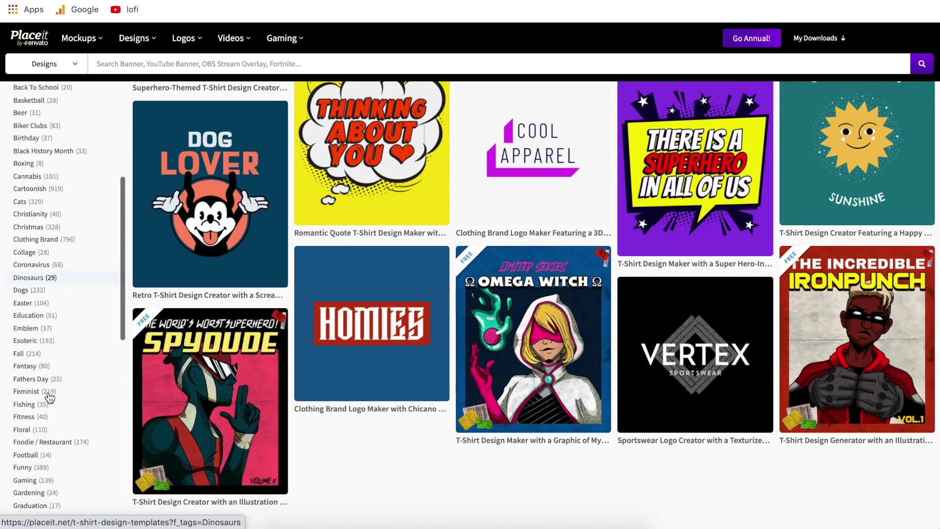
pyautogui.scroll(-3, 49, 397)
pyautogui.scroll(6, 49, 394)
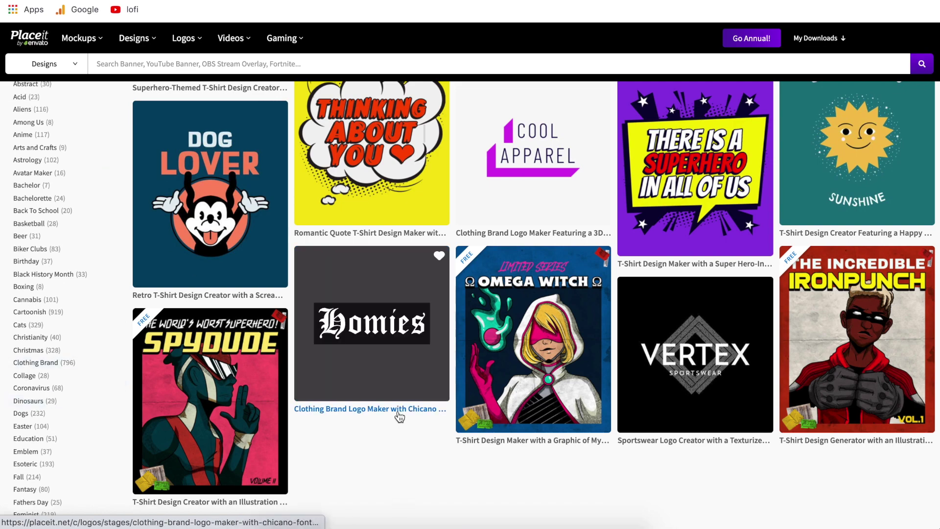
pyautogui.scroll(15, 399, 417)
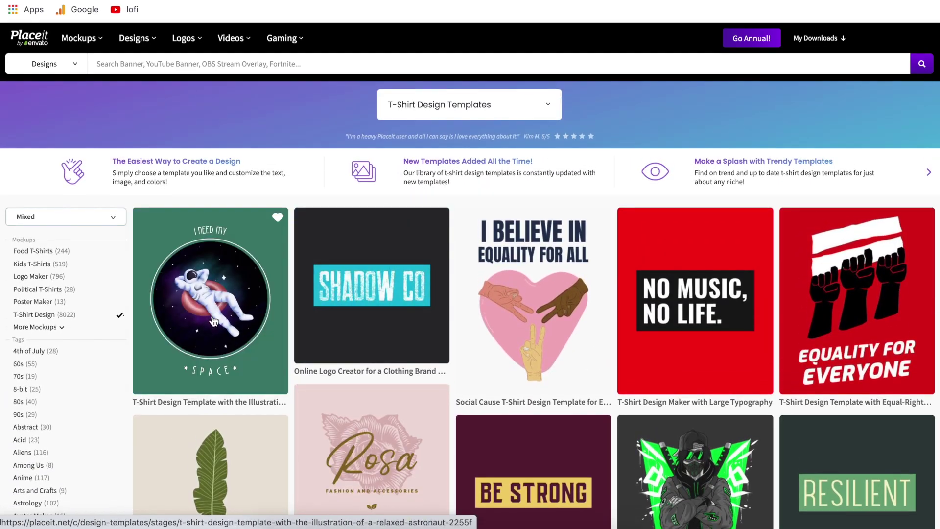
pyautogui.click(210, 294)
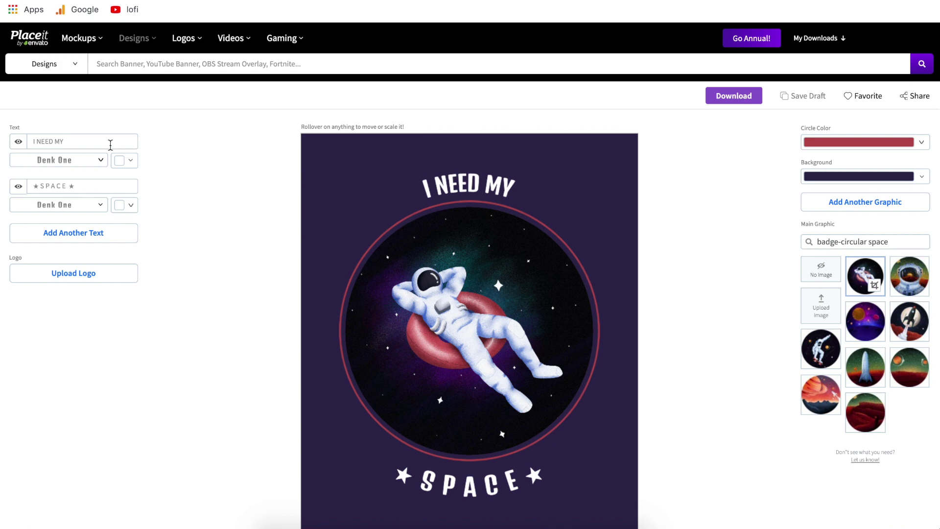
# Step: Try enlarging the "I NEED MY" text and moving it above the circle, and reset the layout
pyautogui.moveTo(77, 141); pyautogui.dragTo(30, 141)
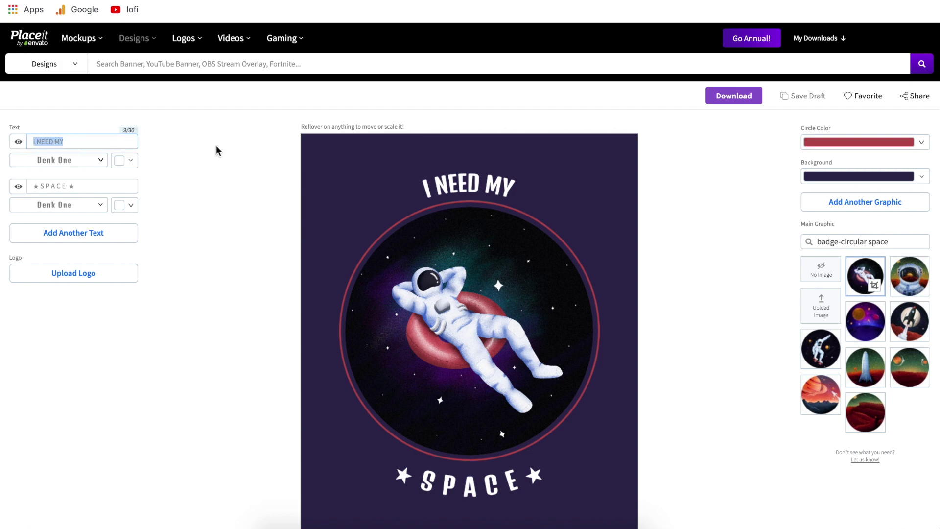
pyautogui.moveTo(474, 183); pyautogui.dragTo(418, 168)
pyautogui.moveTo(495, 187)
pyautogui.mouseDown()
pyautogui.moveTo(563, 205)
pyautogui.moveTo(467, 190)
pyautogui.moveTo(483, 193)
pyautogui.mouseUp()
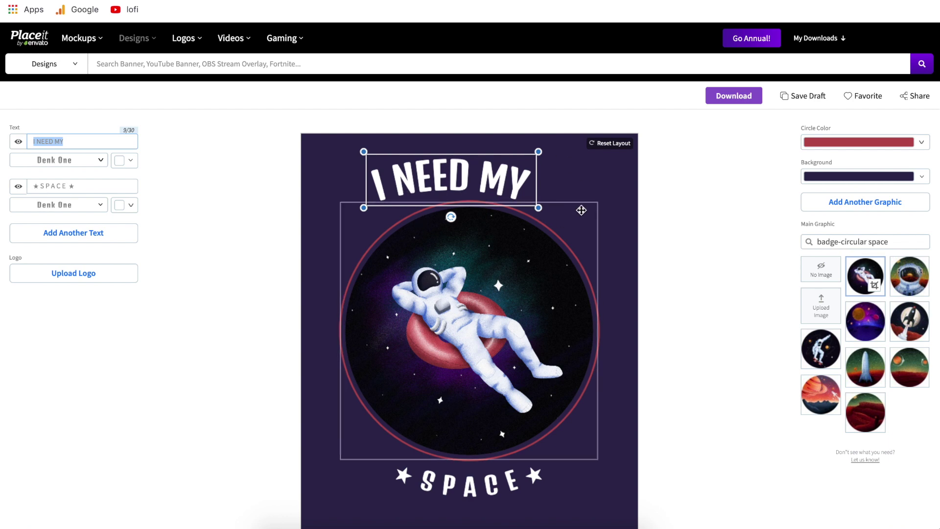
pyautogui.click(199, 199)
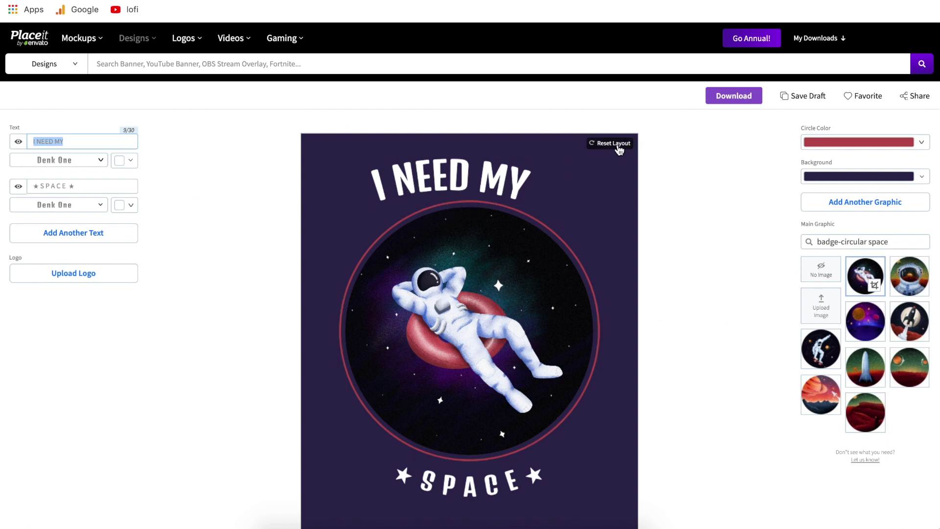
pyautogui.click(618, 146)
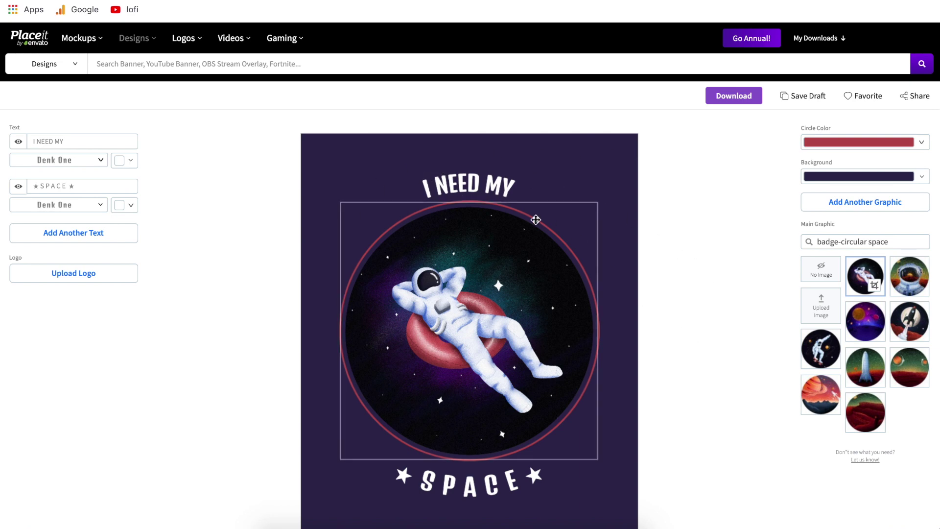
# Step: Examine the suggested fonts and the full font library available for the "I NEED MY" text
pyautogui.click(89, 140)
pyautogui.moveTo(89, 140); pyautogui.dragTo(29, 140)
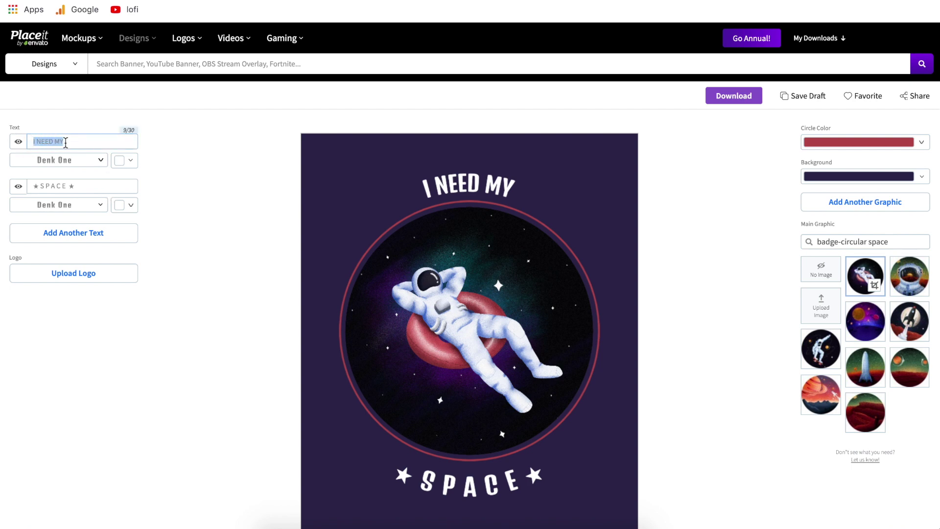
pyautogui.click(101, 162)
pyautogui.scroll(-5, 109, 347)
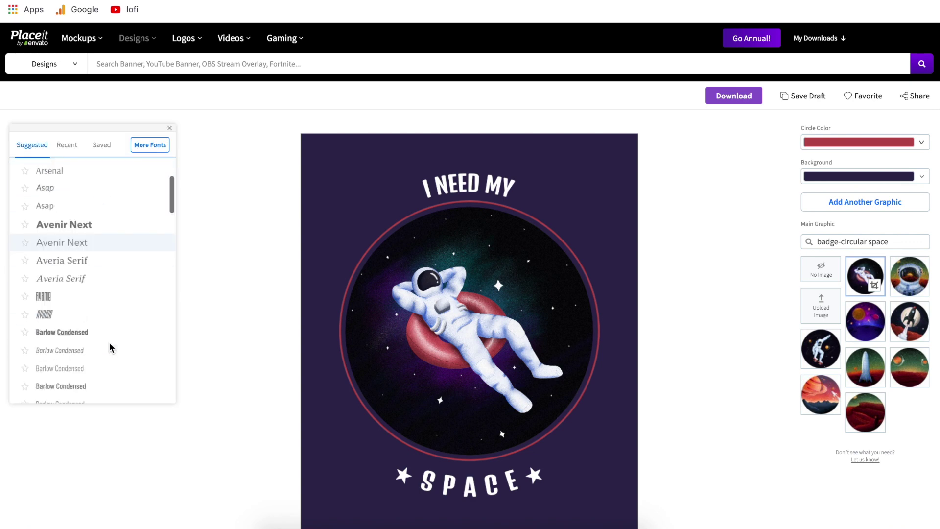
pyautogui.scroll(3, 110, 347)
pyautogui.scroll(1, 110, 347)
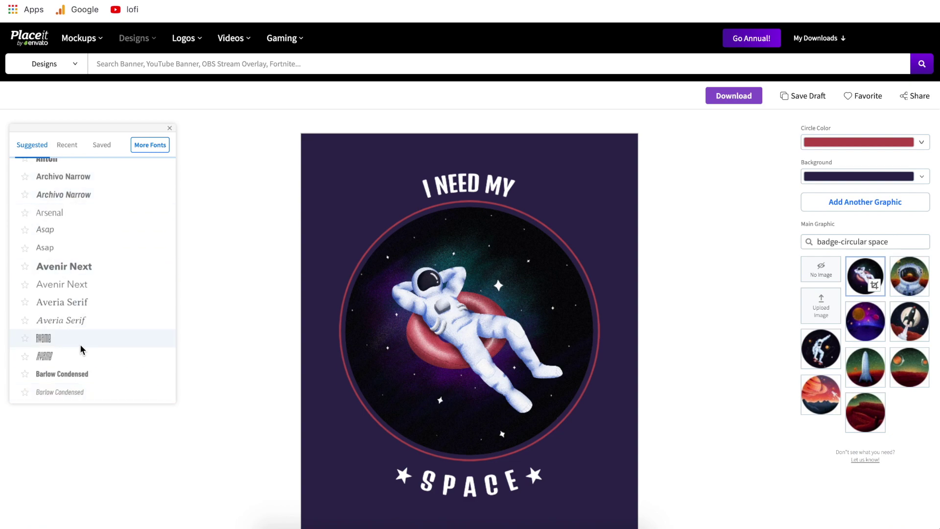
pyautogui.click(156, 146)
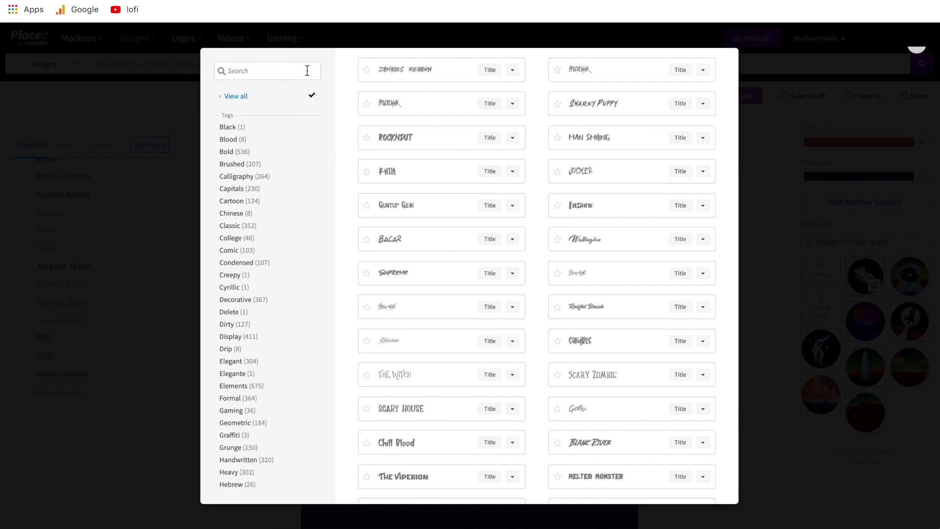
pyautogui.click(916, 48)
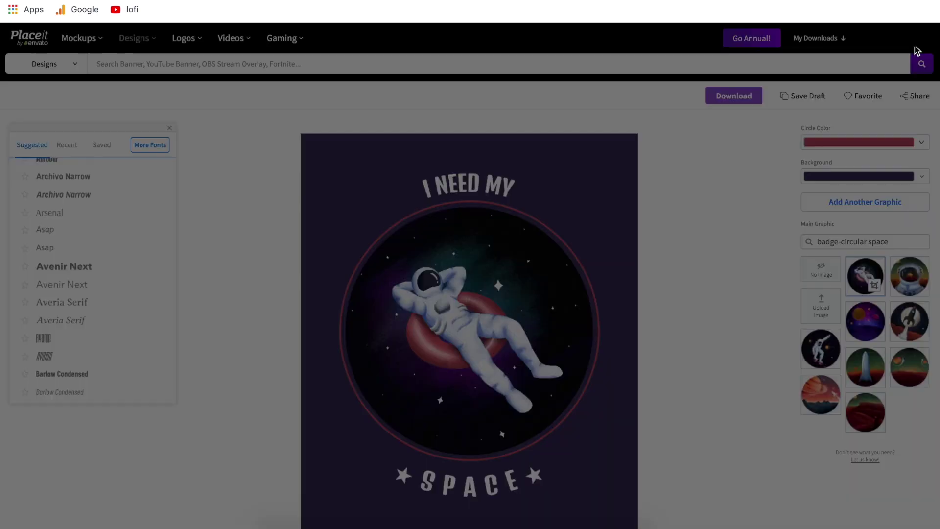
pyautogui.click(218, 214)
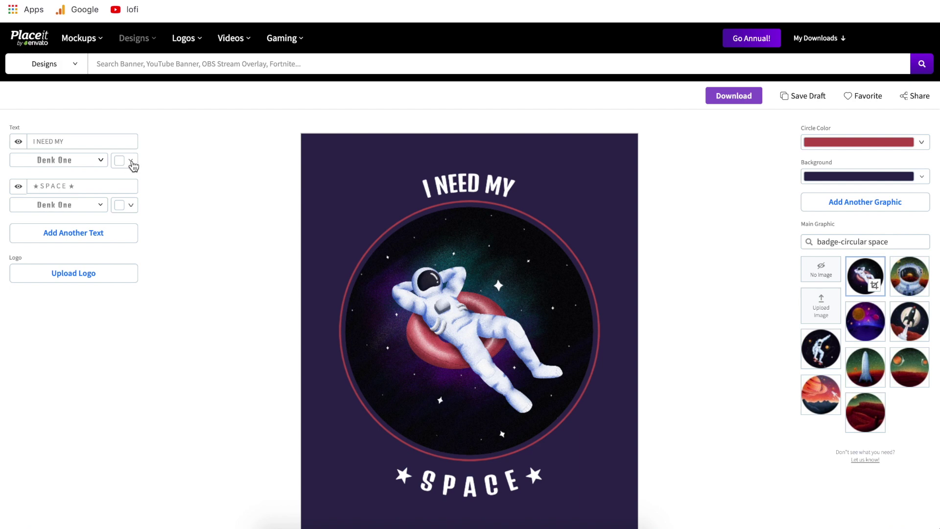
# Step: Examine the color swatches and the custom hex color option for the "I NEED MY" text
pyautogui.click(131, 162)
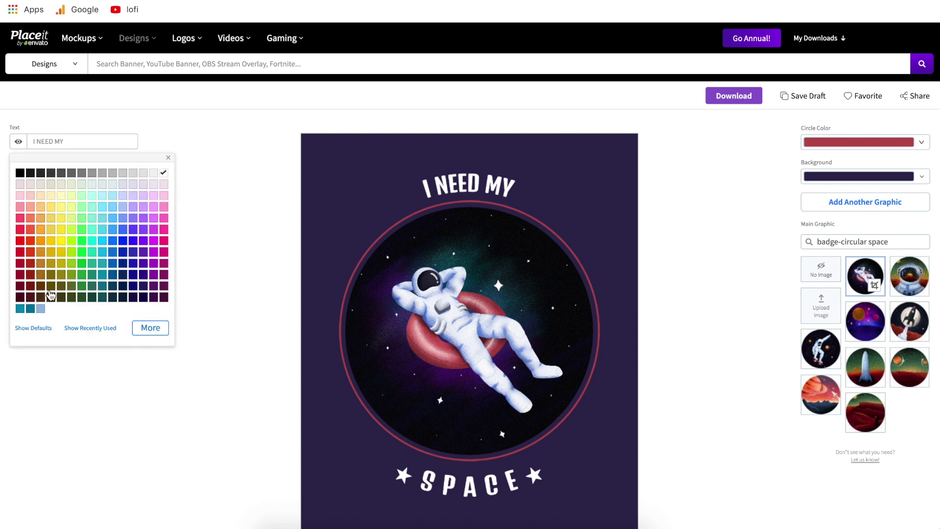
pyautogui.click(150, 325)
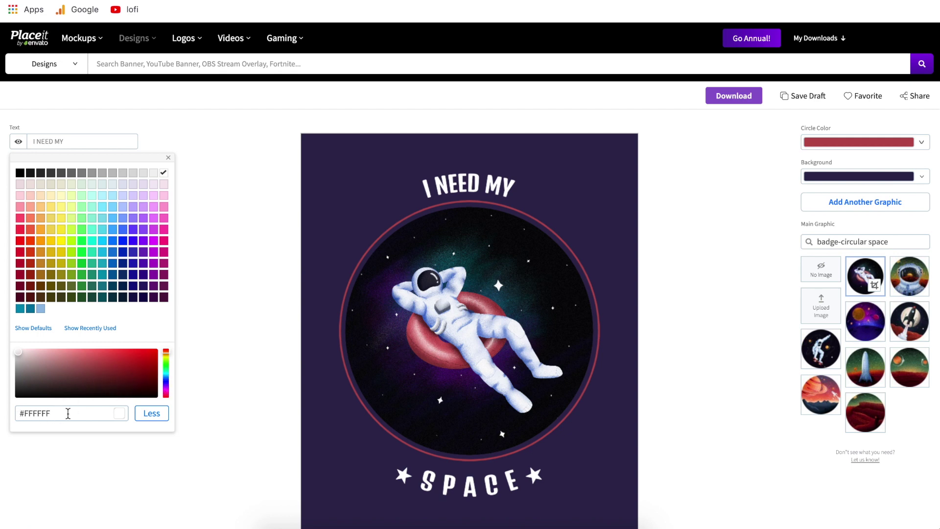
pyautogui.click(202, 313)
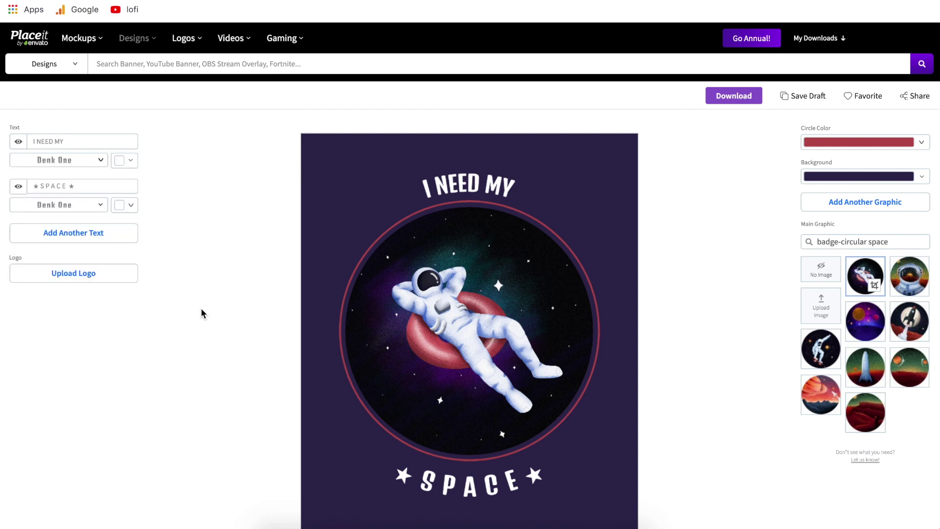
# Step: Hide the "I NEED MY" text in the design and show it again
pyautogui.click(18, 142)
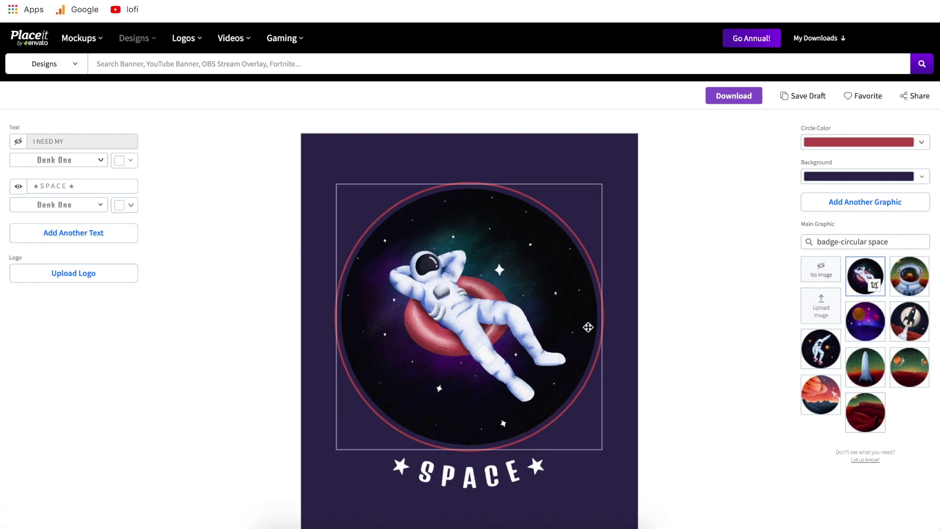
pyautogui.click(18, 142)
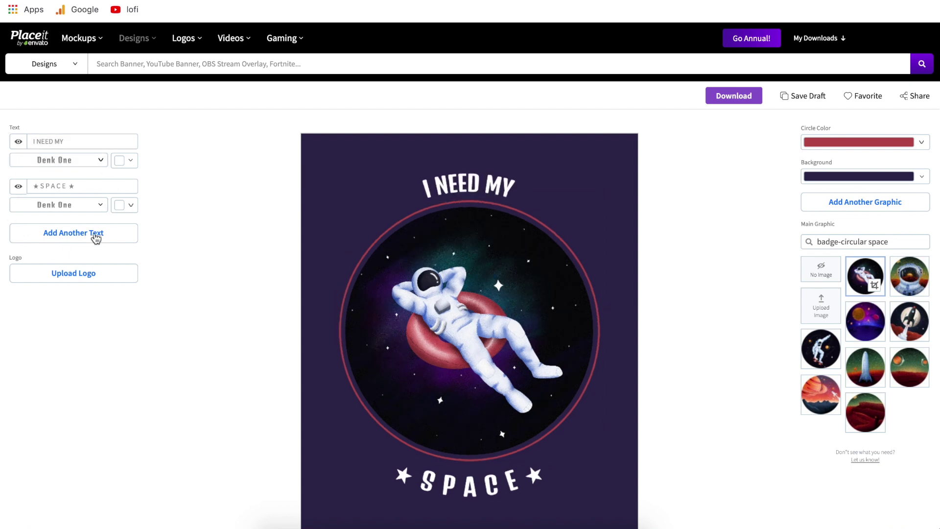
# Step: Add another text to the design and move it up over the astronaut's upper body
pyautogui.click(64, 239)
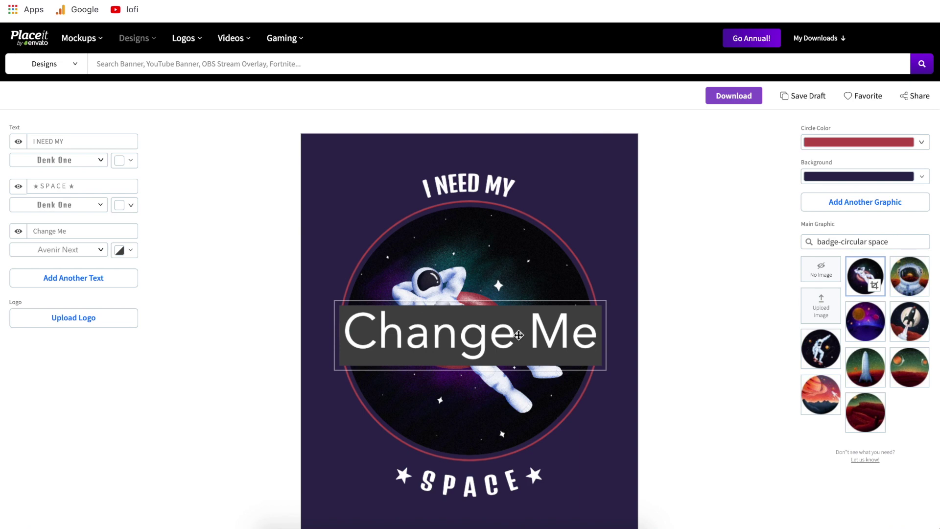
pyautogui.moveTo(515, 336); pyautogui.dragTo(514, 283)
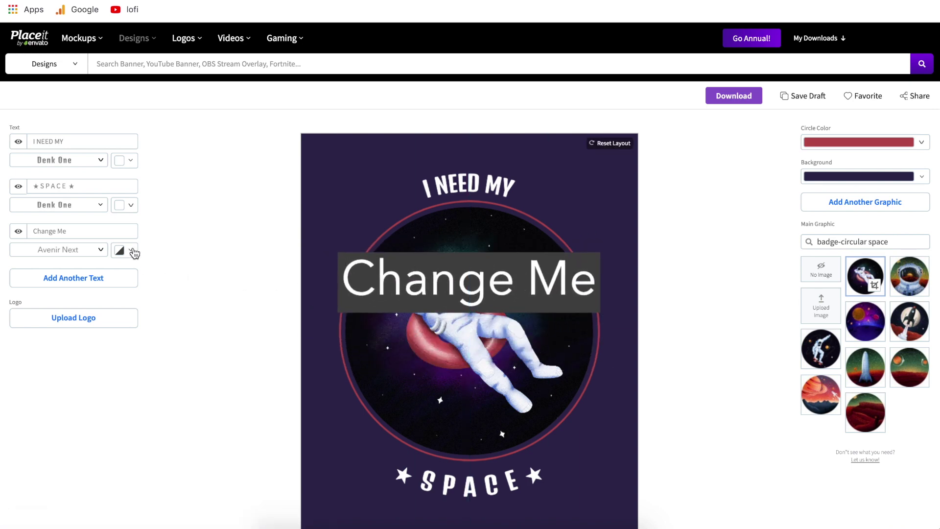
# Step: Set the "Change Me" text's background to transparent
pyautogui.click(132, 251)
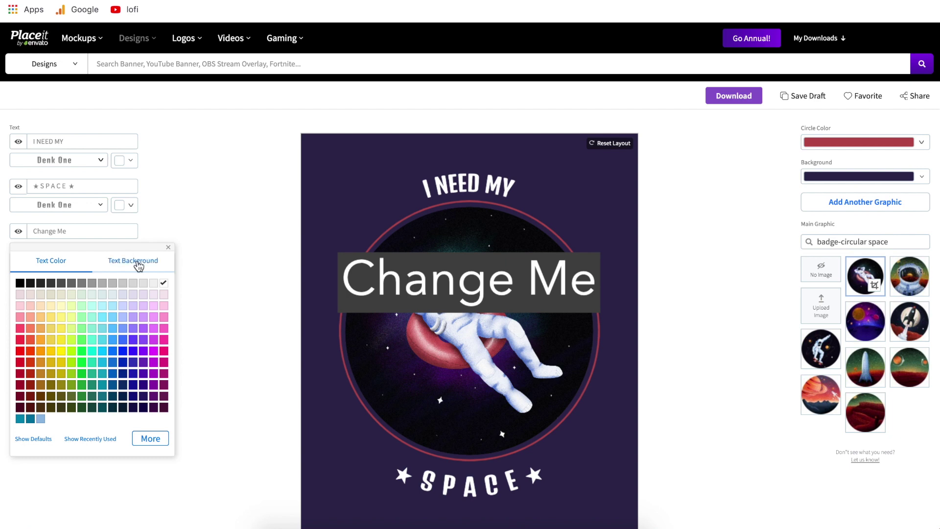
pyautogui.click(138, 263)
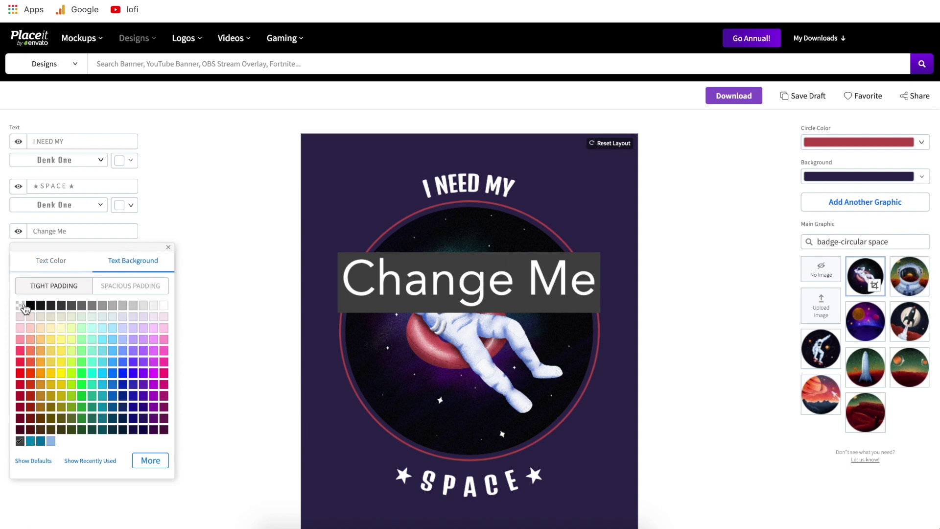
pyautogui.click(21, 306)
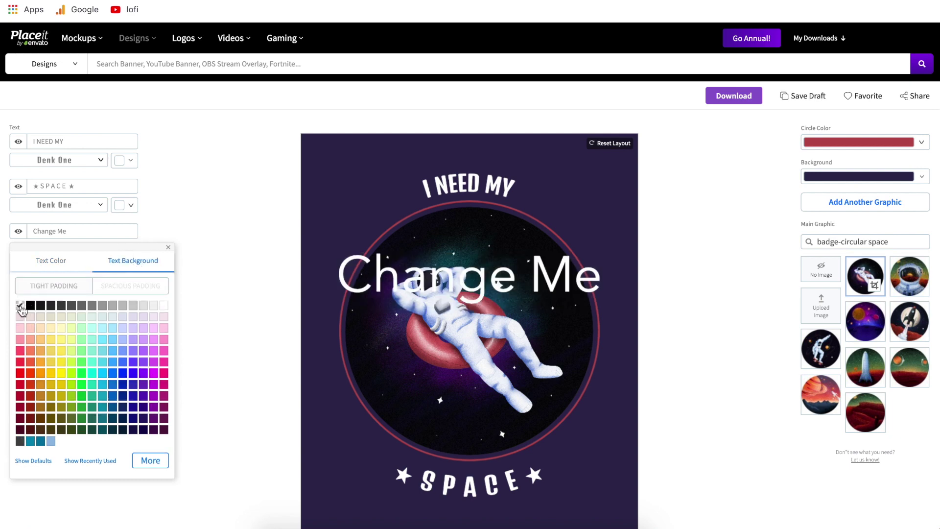
pyautogui.click(213, 296)
# Step: Shrink the "Change Me" text and take it out of the design by moving it off the canvas and hiding it
pyautogui.click(427, 307)
pyautogui.moveTo(482, 284); pyautogui.dragTo(475, 169)
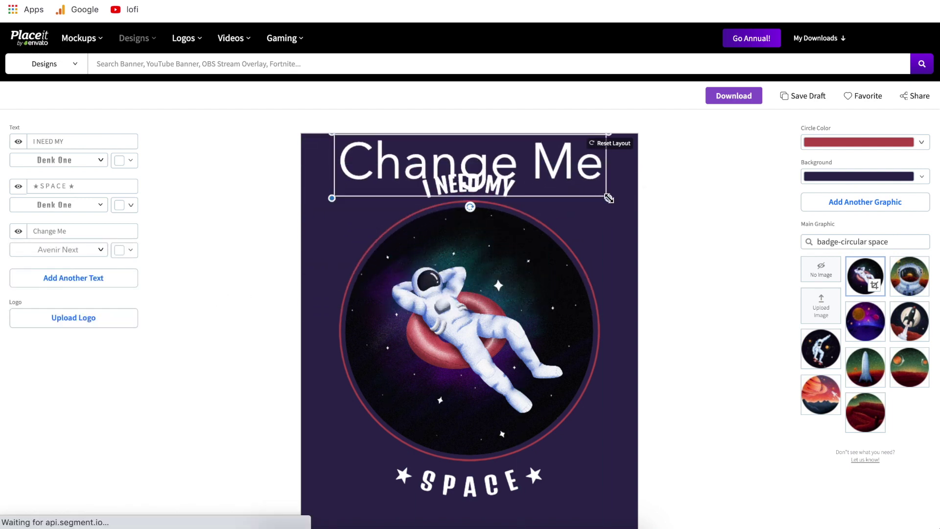
pyautogui.moveTo(606, 198); pyautogui.dragTo(521, 180)
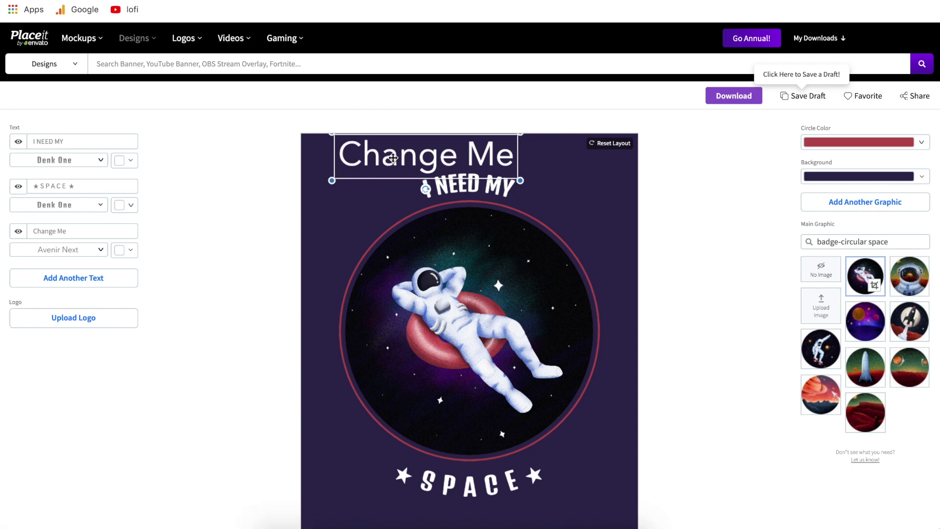
pyautogui.moveTo(454, 159); pyautogui.dragTo(213, 190)
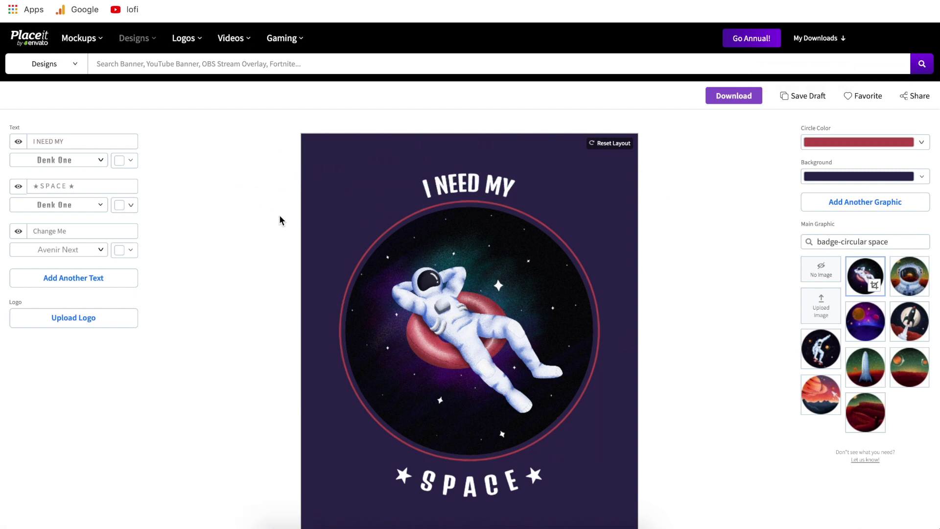
pyautogui.click(19, 231)
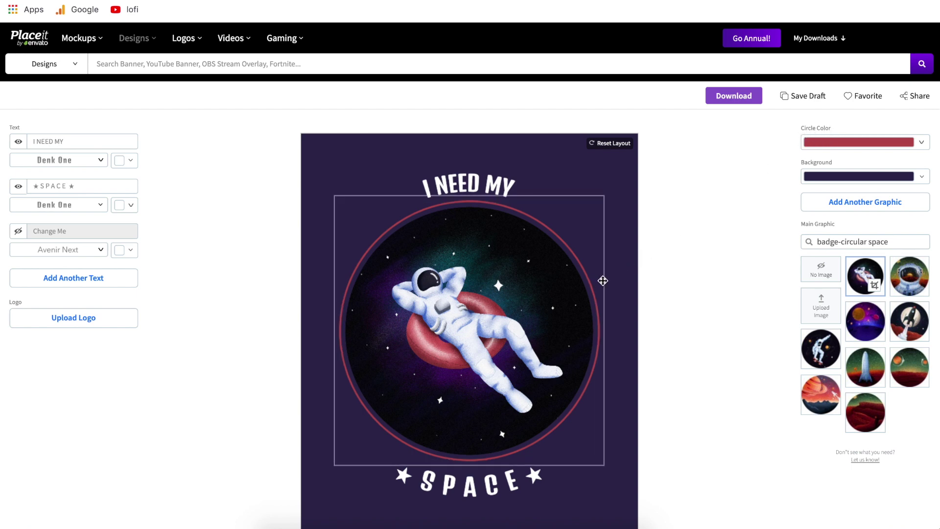
# Step: Shift the red circle outline sideways off the astronaut graphic and reset the layout
pyautogui.click(602, 277)
pyautogui.moveTo(602, 277); pyautogui.dragTo(577, 299)
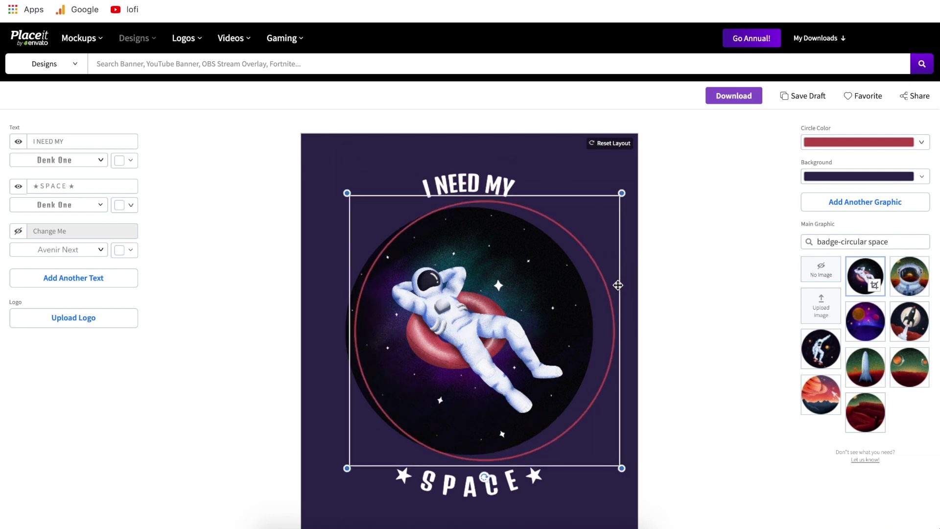
pyautogui.click(613, 145)
pyautogui.click(613, 145)
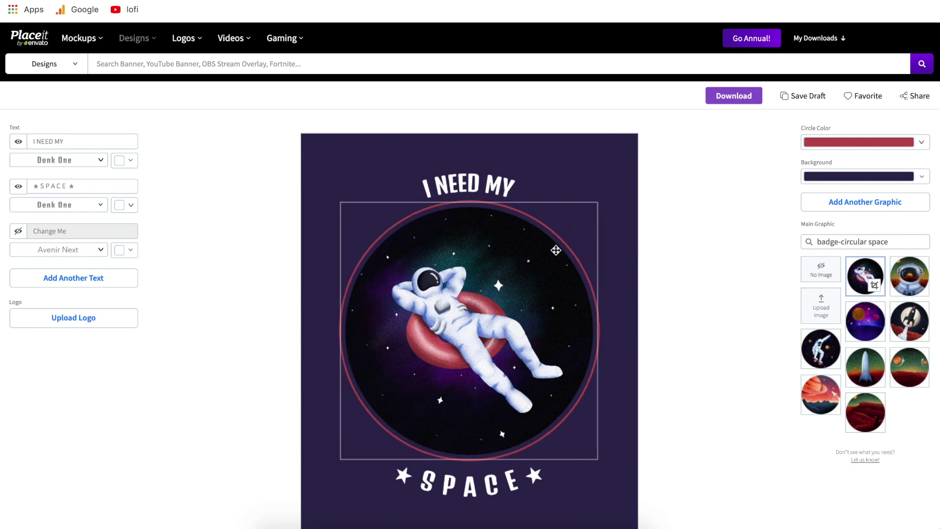
# Step: Examine the color swatches and the custom hex color option for the circle
pyautogui.click(923, 146)
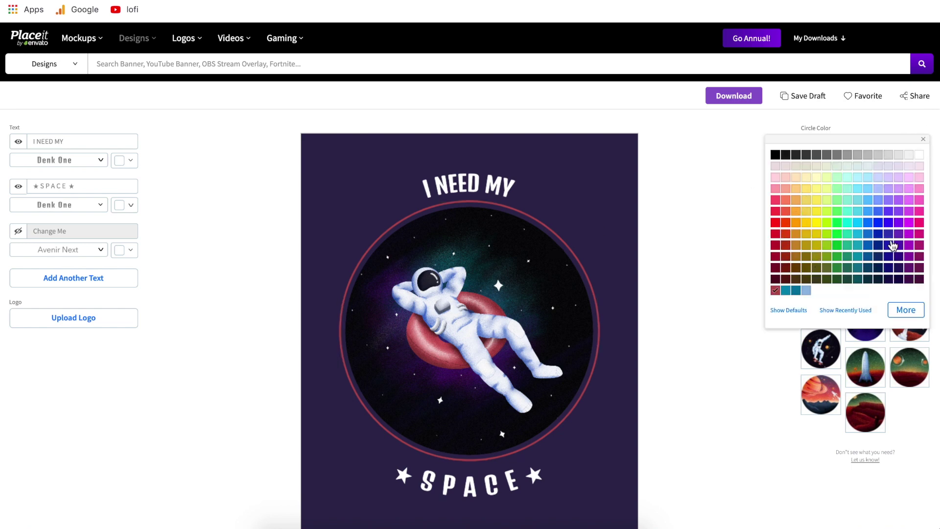
pyautogui.click(906, 309)
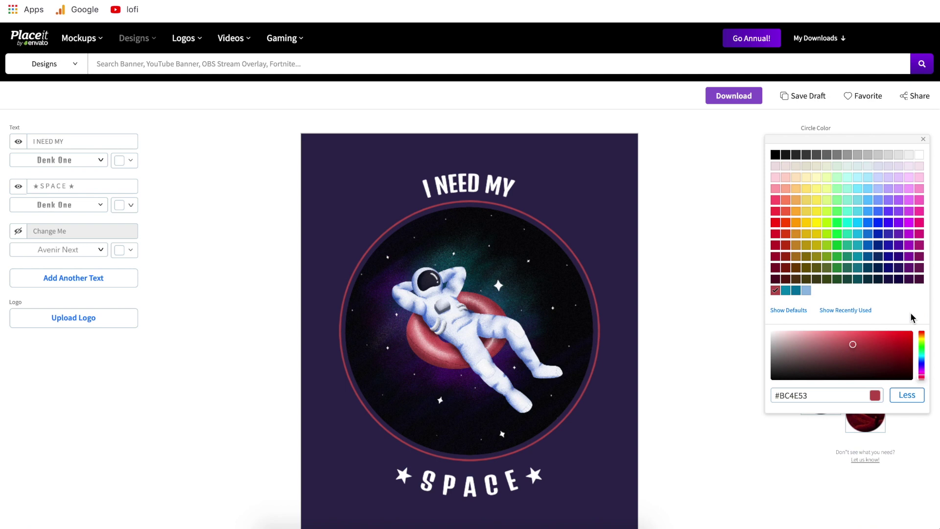
pyautogui.click(714, 245)
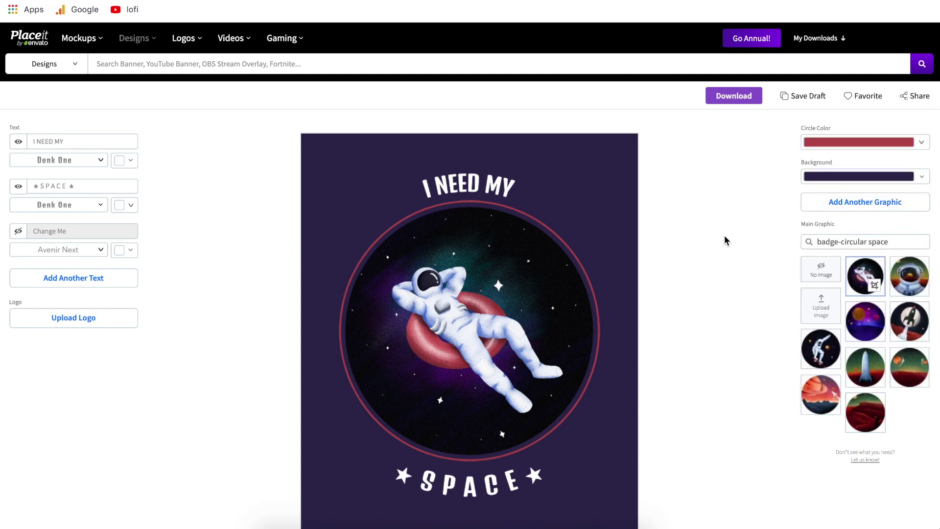
# Step: Make the design's background transparent
pyautogui.click(921, 180)
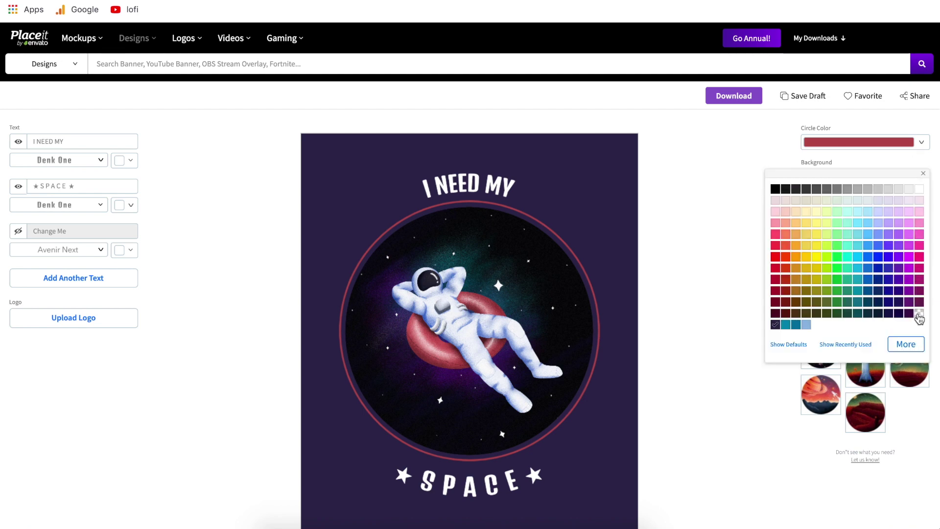
pyautogui.click(919, 316)
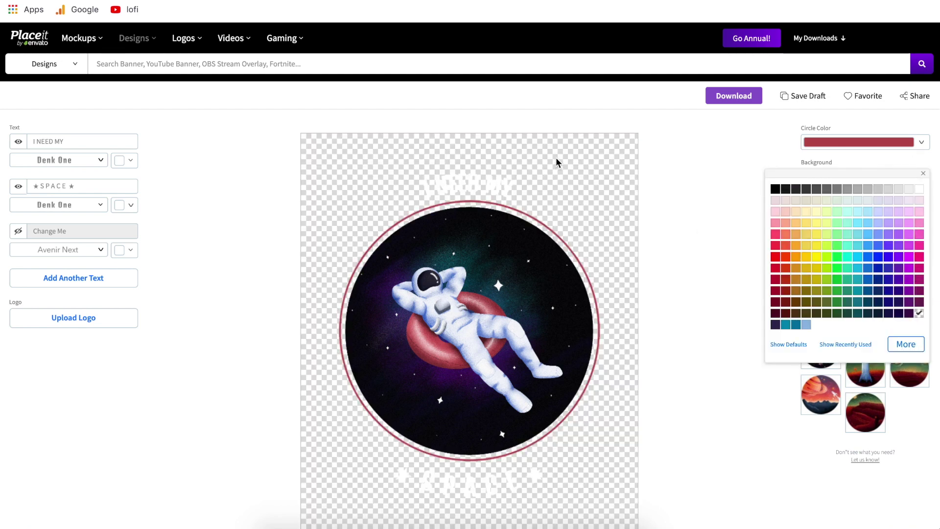
pyautogui.click(726, 290)
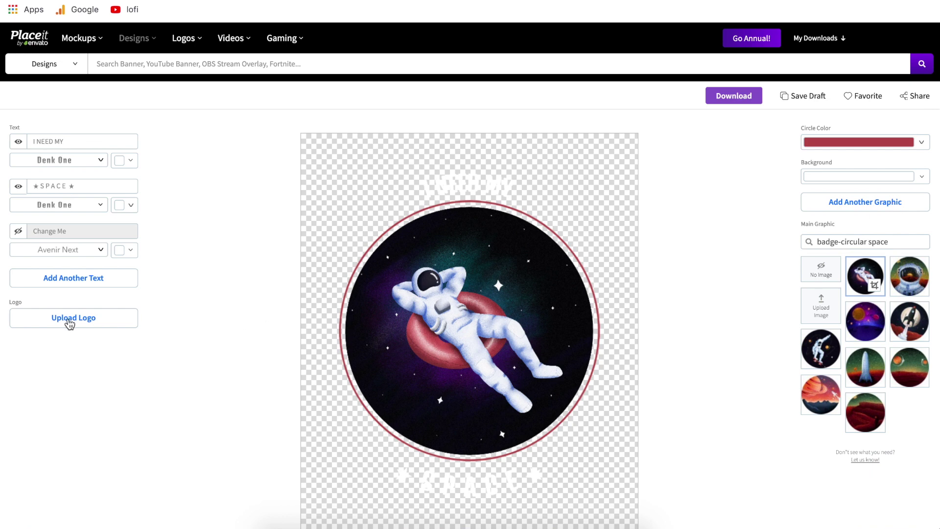
# Step: Add another graphic to the design and move it to the canvas's upper-left corner
pyautogui.click(860, 205)
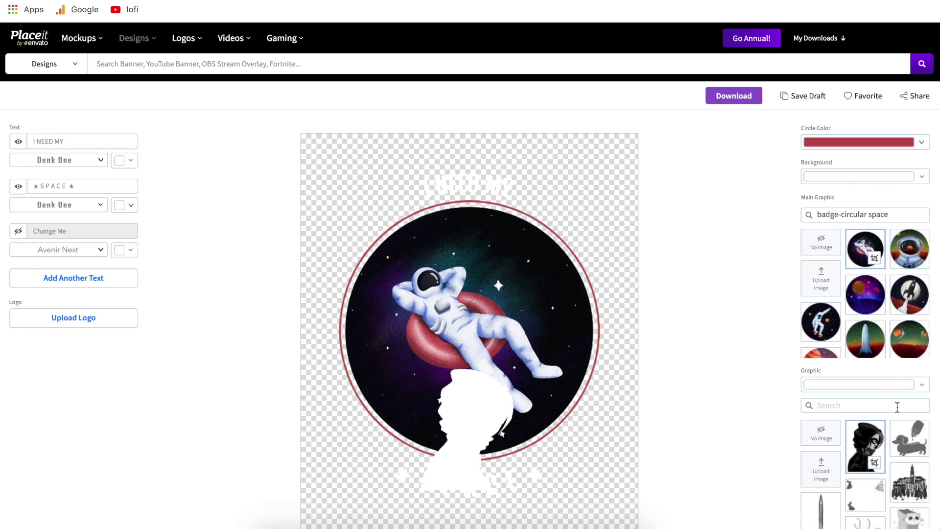
pyautogui.scroll(-2, 901, 472)
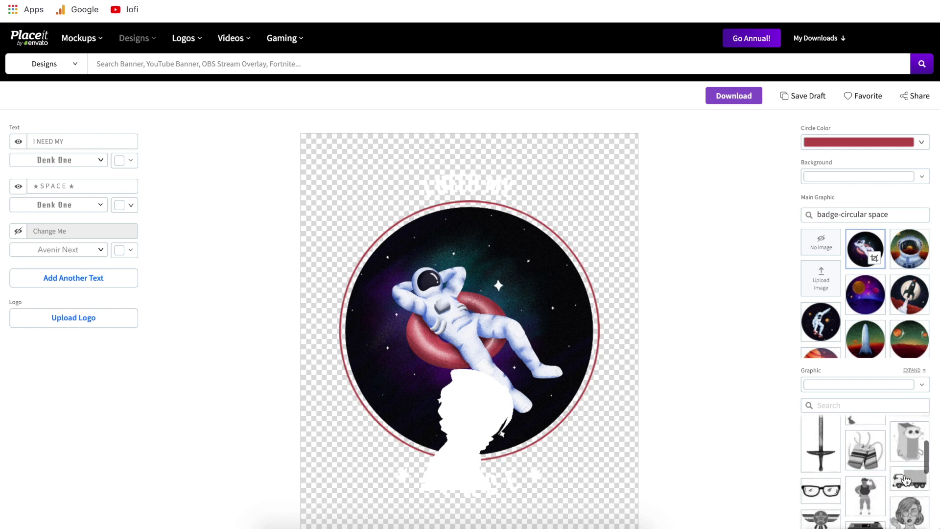
pyautogui.moveTo(470, 426); pyautogui.dragTo(352, 192)
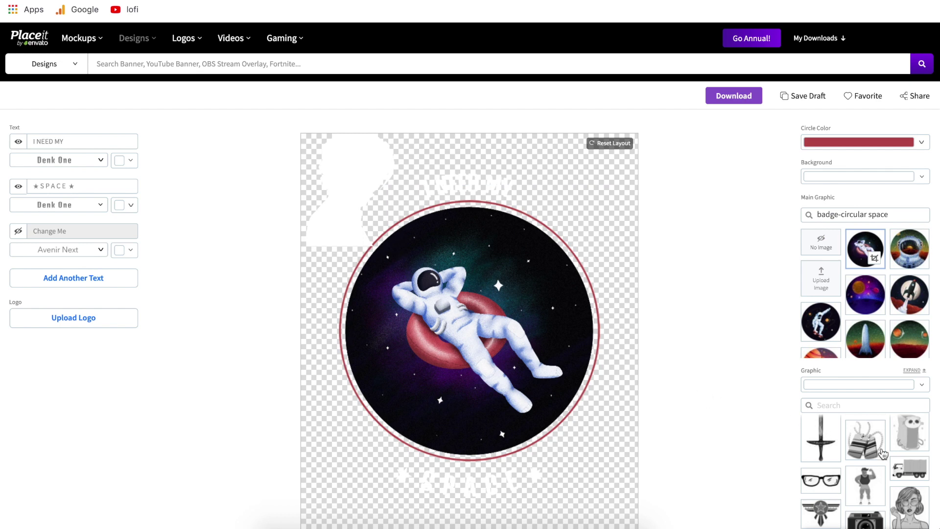
# Step: Browse the library for the added graphic and clear that graphic from the design with No Image
pyautogui.scroll(-1, 883, 454)
pyautogui.click(831, 405)
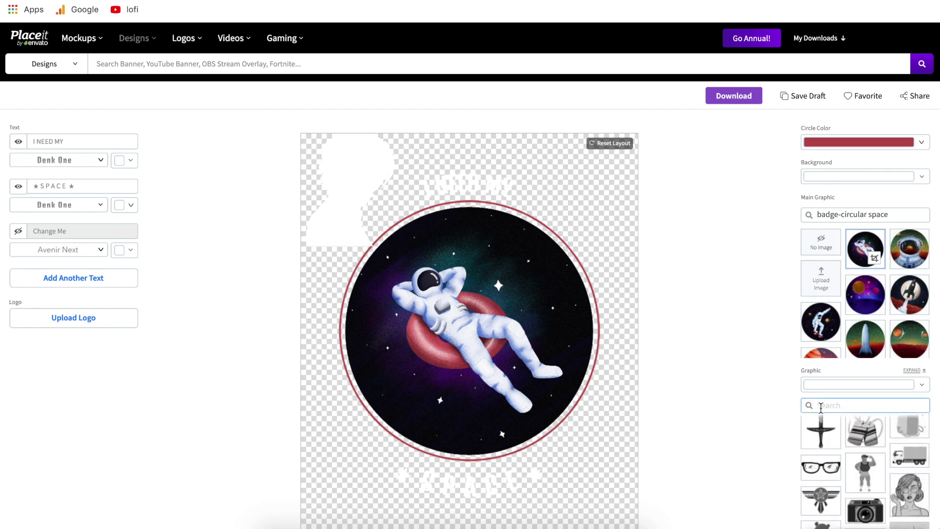
pyautogui.scroll(1, 881, 481)
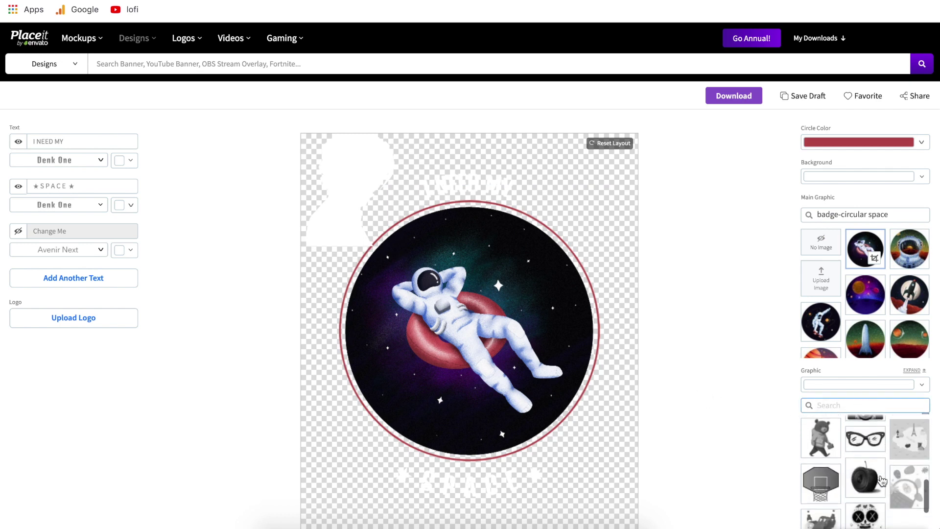
pyautogui.scroll(3, 882, 481)
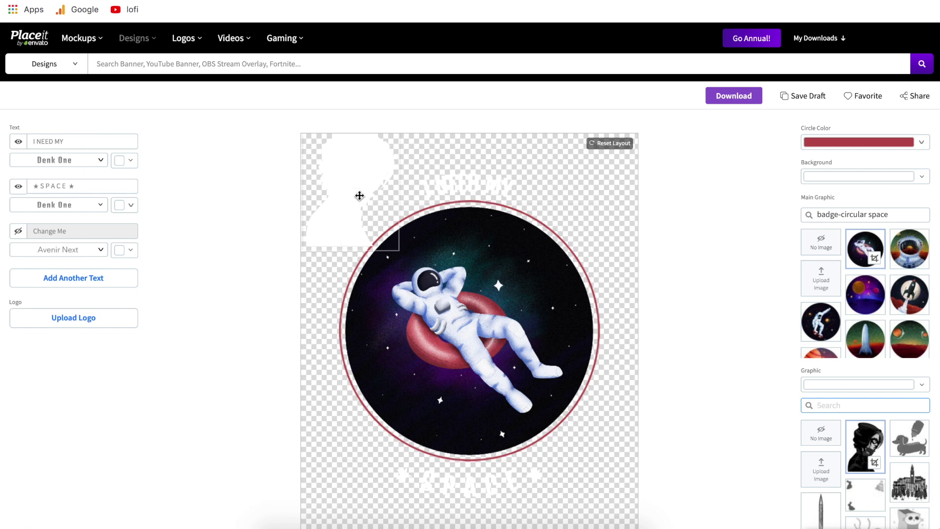
pyautogui.moveTo(359, 196); pyautogui.dragTo(239, 198)
pyautogui.click(821, 436)
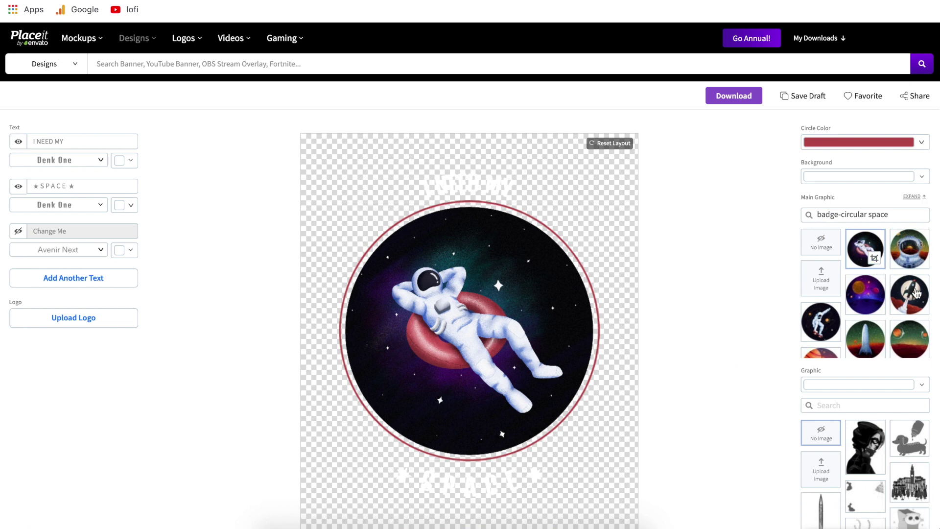
# Step: Replace the main graphic with the skateboarding astronaut badge
pyautogui.scroll(-1, 866, 286)
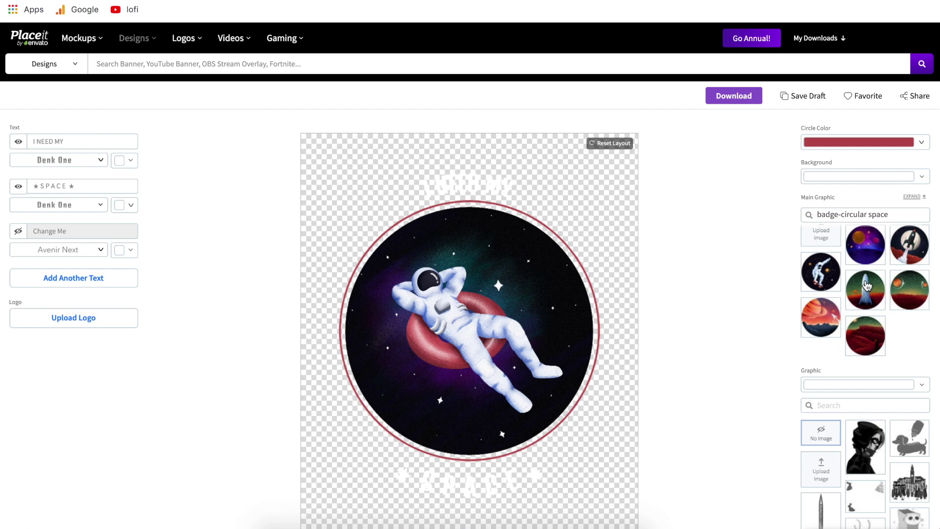
pyautogui.scroll(-1, 866, 285)
pyautogui.click(819, 250)
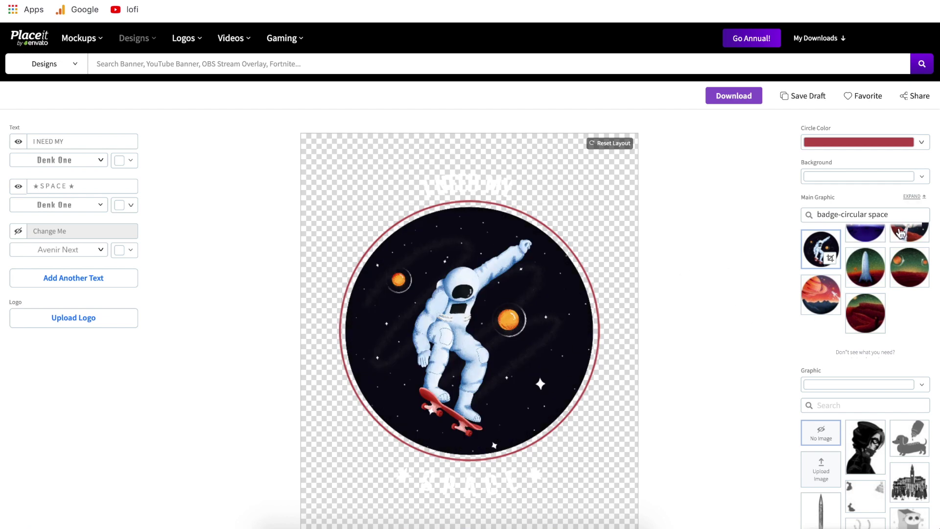
pyautogui.moveTo(877, 216); pyautogui.dragTo(803, 217)
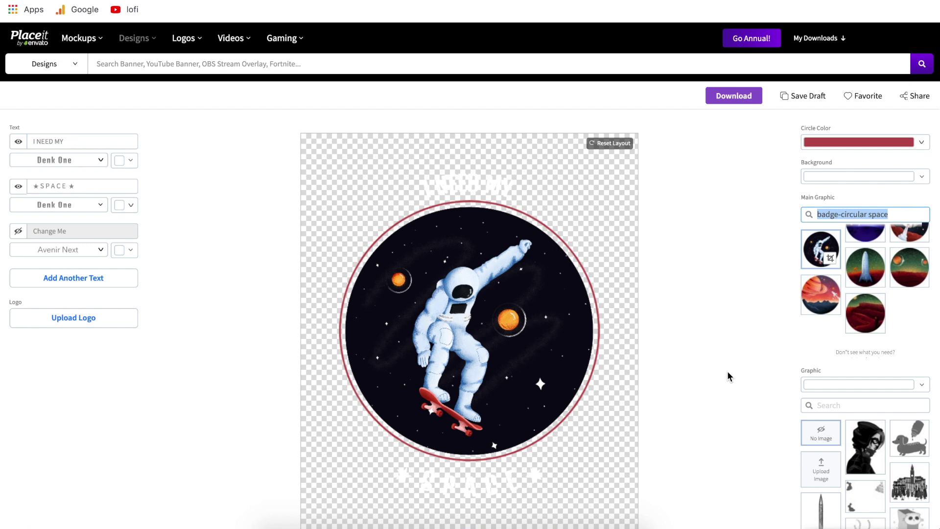
pyautogui.click(738, 281)
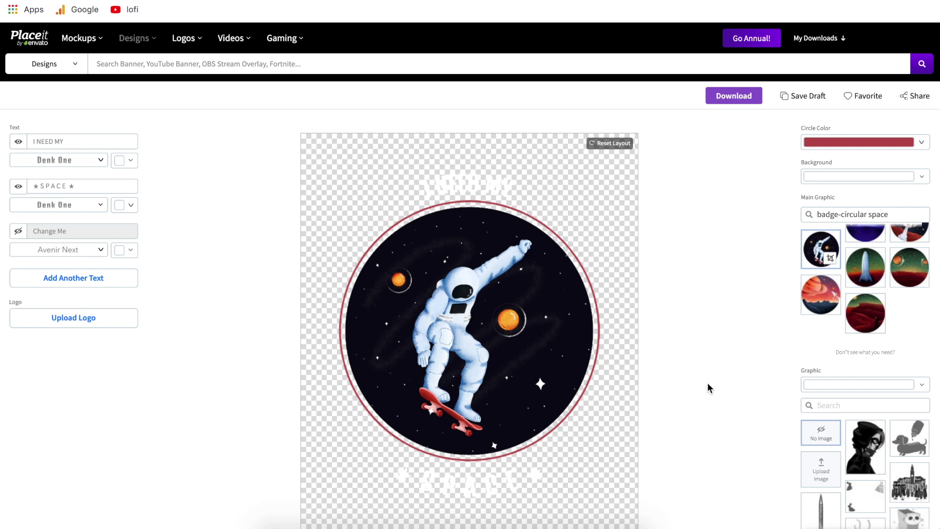
# Step: Download the skateboarding astronaut design as an image file
pyautogui.click(741, 98)
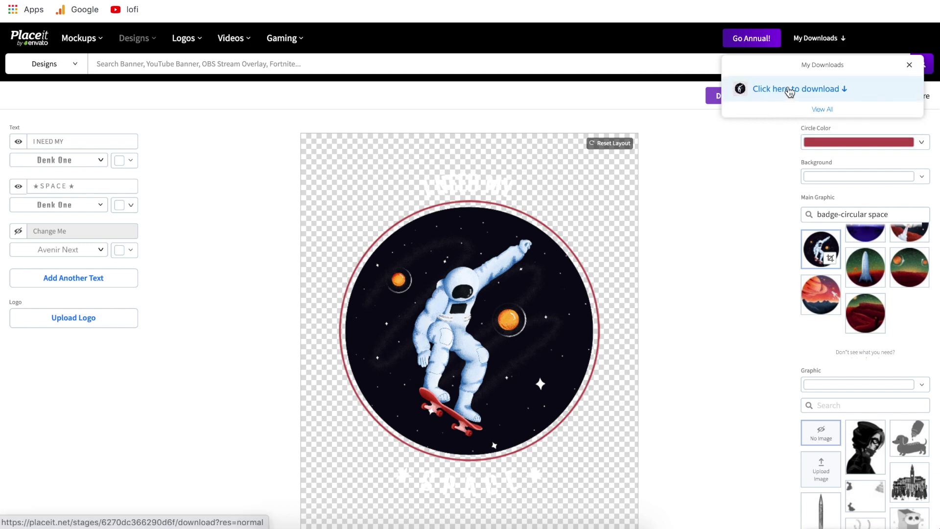
pyautogui.click(784, 90)
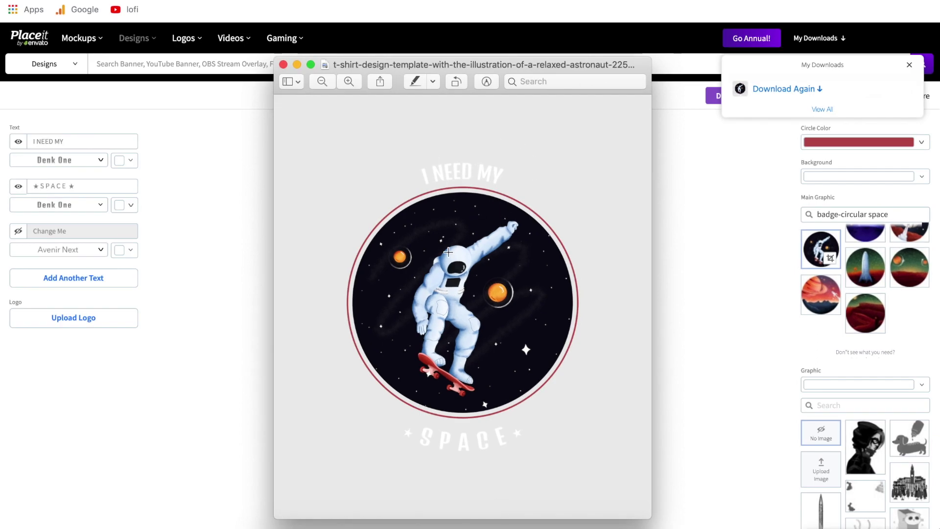
# Step: Examine the downloaded design's artwork and lettering up close in Preview and return to Placeit
pyautogui.scroll(3, 458, 181)
pyautogui.scroll(5, 458, 181)
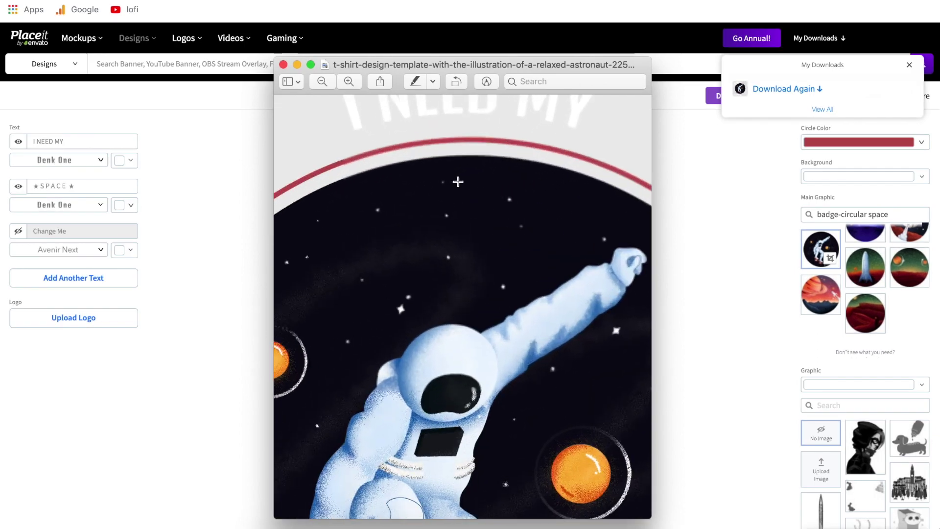
pyautogui.scroll(2, 454, 177)
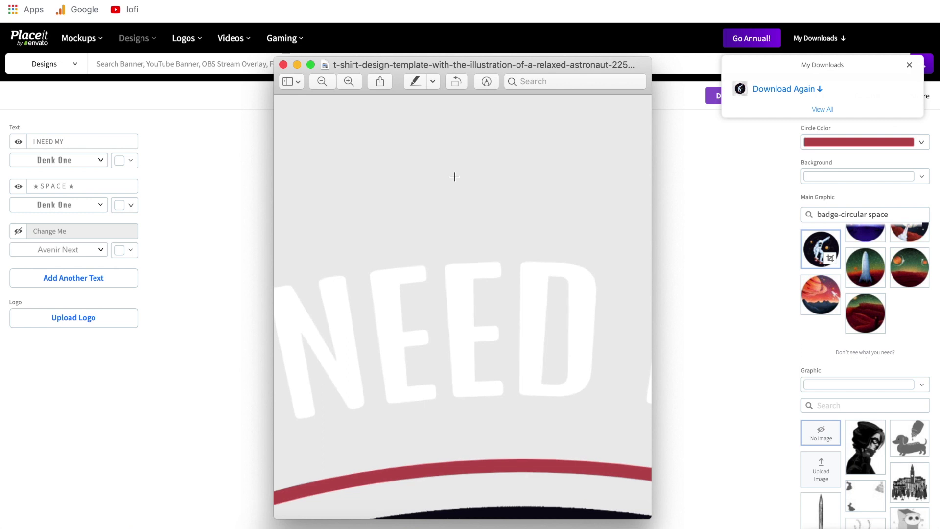
pyautogui.scroll(-8, 454, 177)
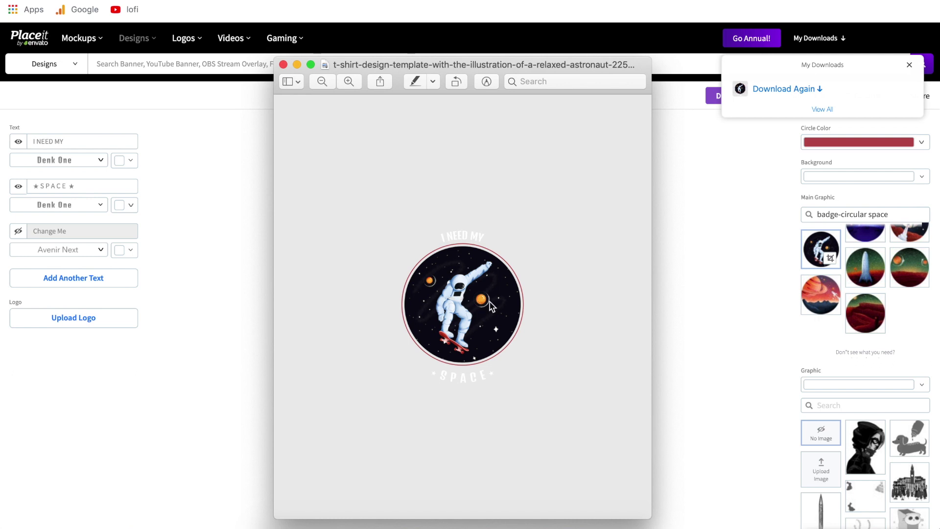
pyautogui.scroll(5, 489, 301)
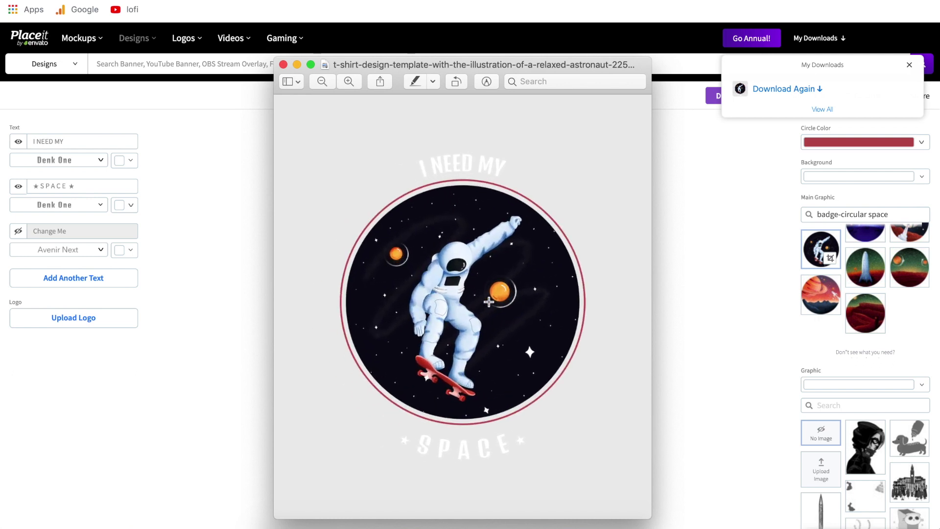
pyautogui.click(705, 272)
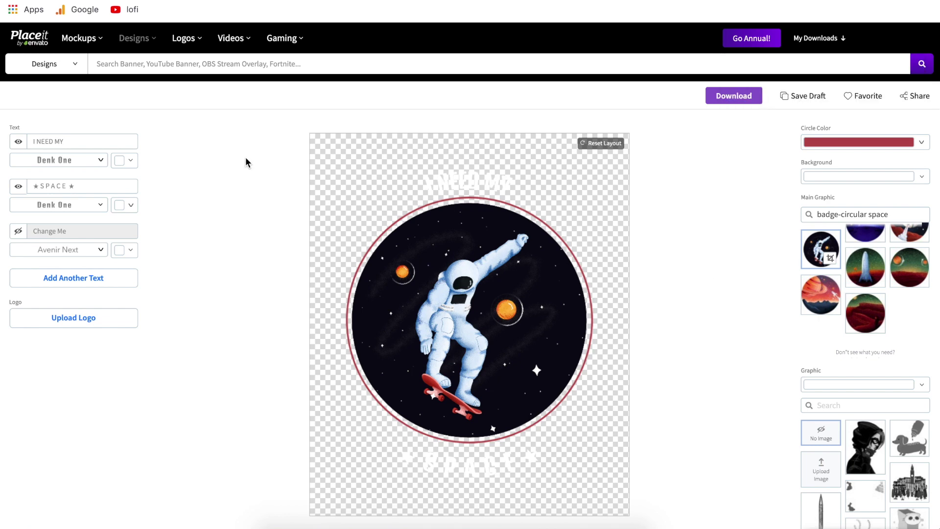
# Step: Open Placeit's Logo Maker
pyautogui.moveTo(191, 46)
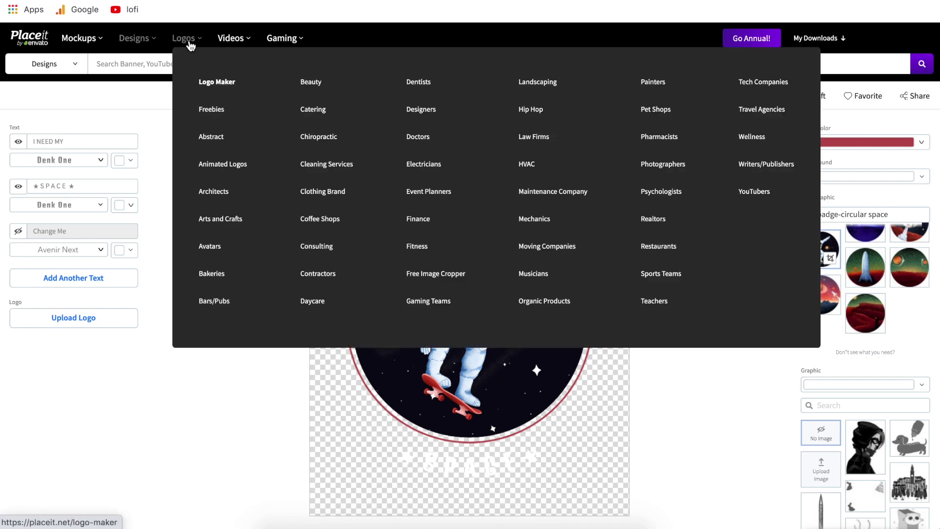
pyautogui.click(223, 83)
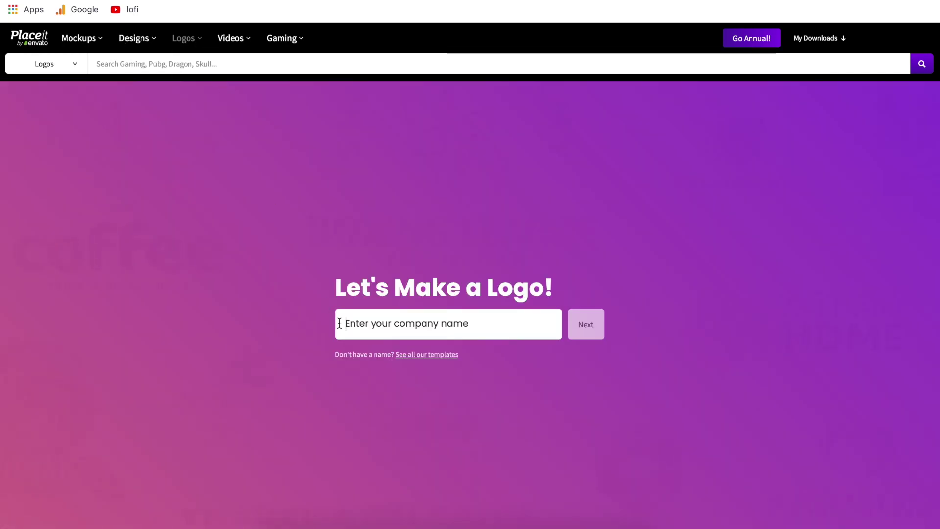
# Step: Show all logo templates without entering a company name and browse the range of logo styles on offer
pyautogui.click(427, 362)
pyautogui.scroll(-10, 377, 240)
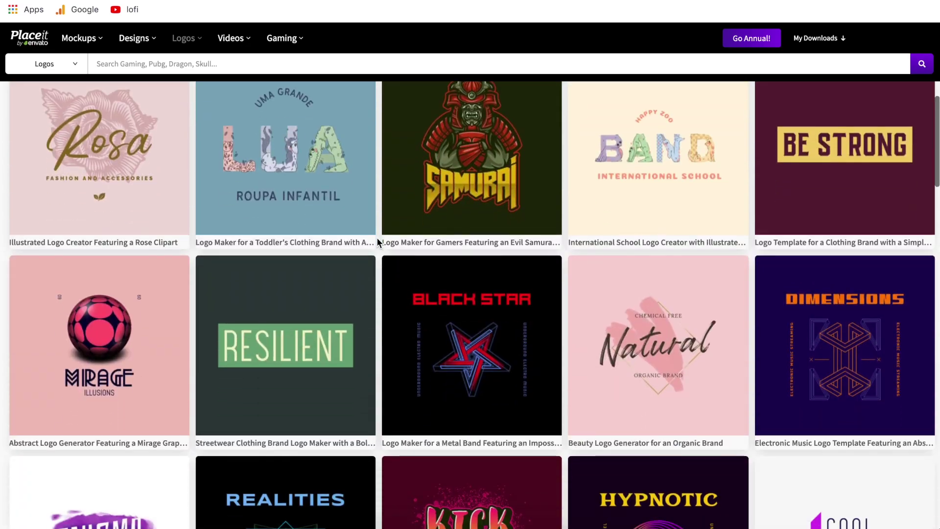
pyautogui.scroll(-15, 377, 240)
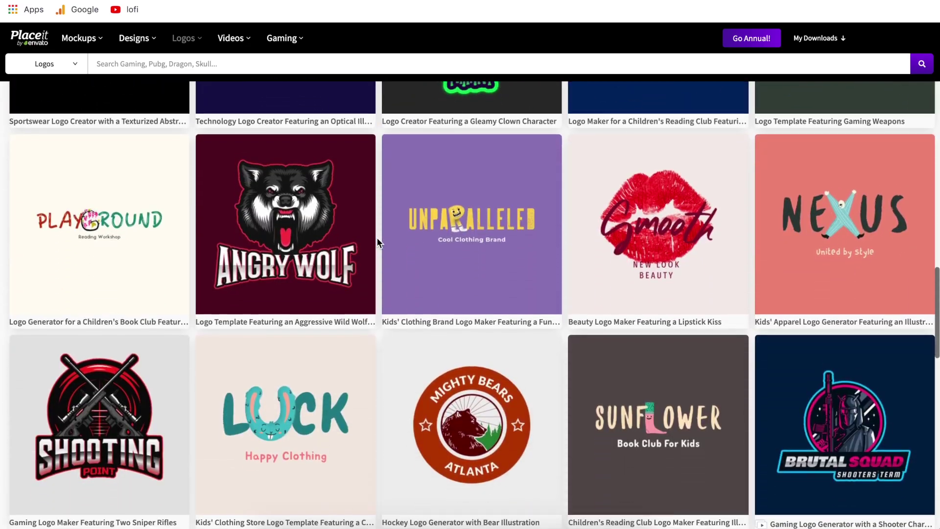
pyautogui.scroll(20, 377, 240)
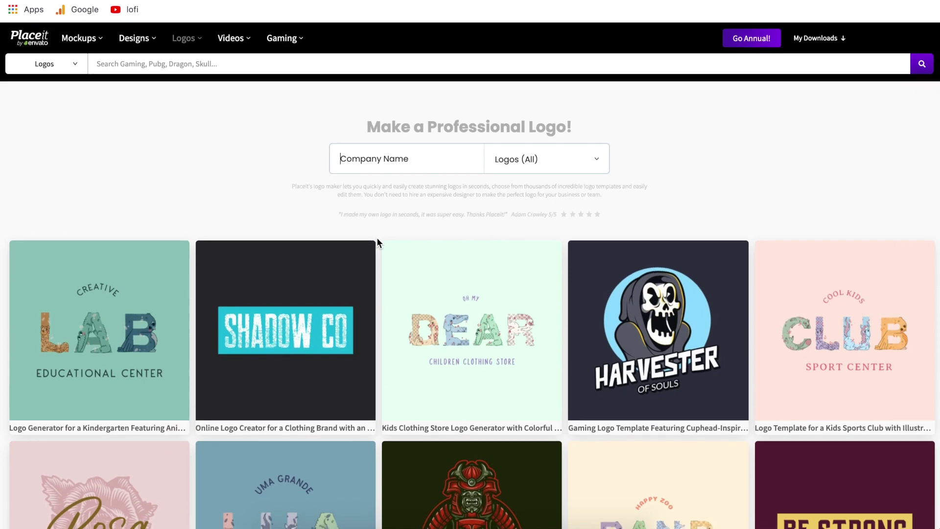
pyautogui.scroll(-6, 377, 241)
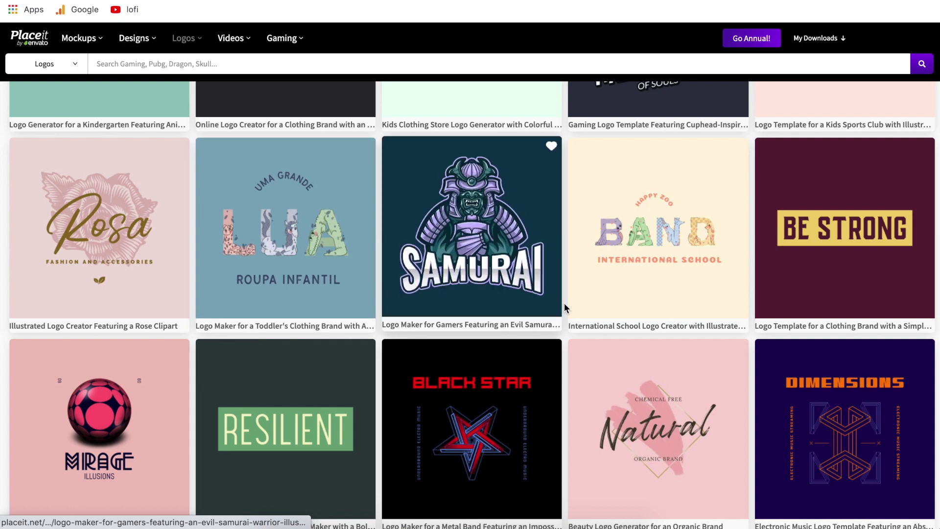
pyautogui.scroll(-7, 564, 316)
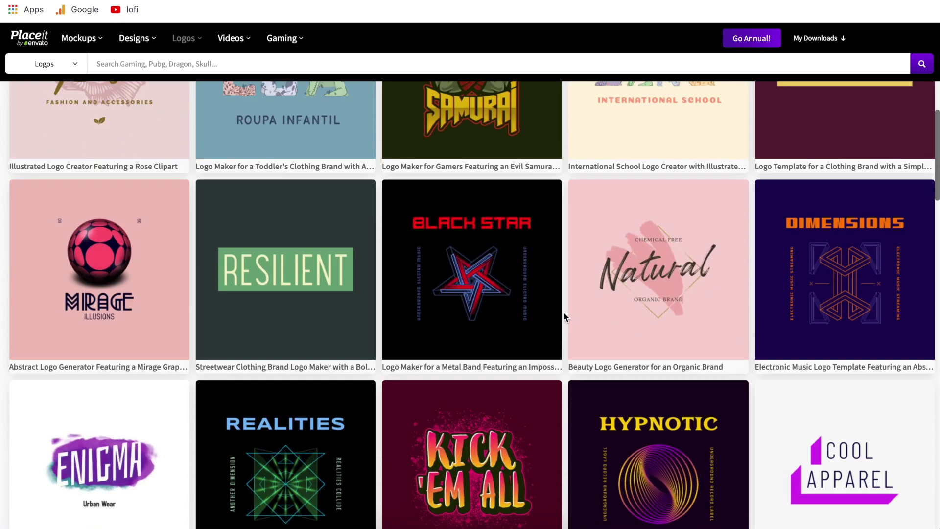
pyautogui.scroll(7, 564, 317)
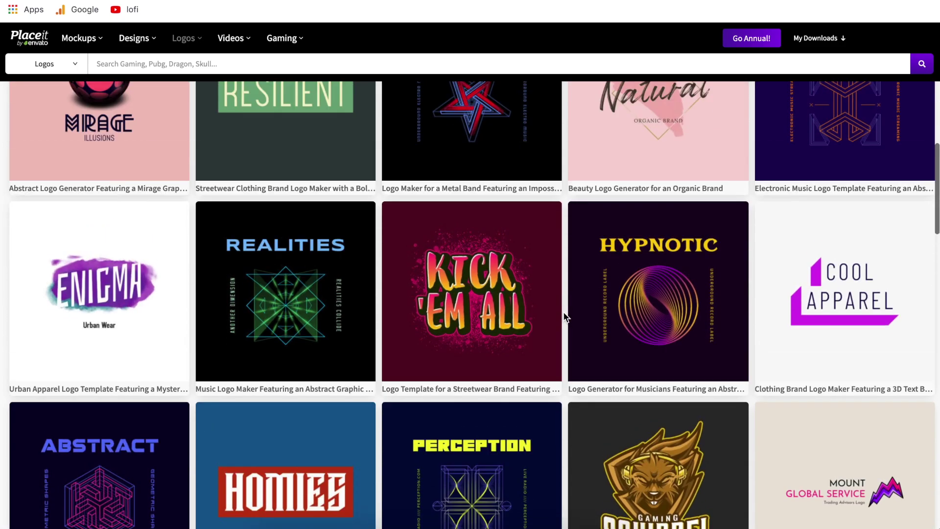
pyautogui.scroll(3, 564, 316)
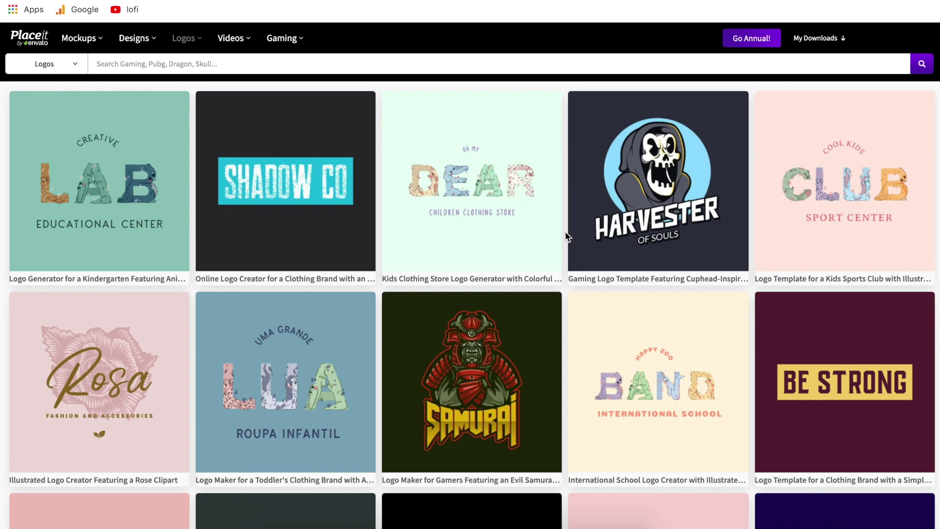
pyautogui.scroll(-11, 565, 236)
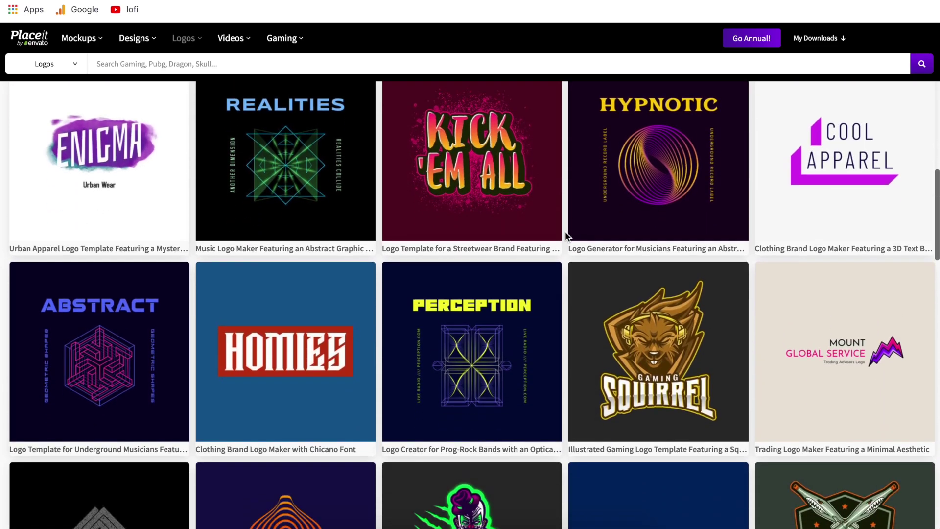
pyautogui.scroll(-2, 565, 236)
pyautogui.scroll(3, 566, 237)
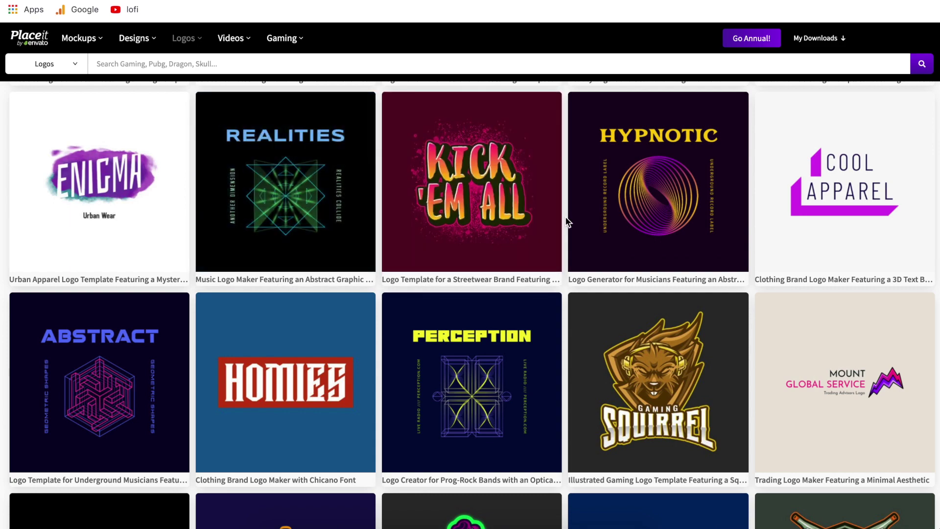
pyautogui.scroll(1, 566, 221)
pyautogui.scroll(-10, 566, 221)
pyautogui.scroll(1, 566, 221)
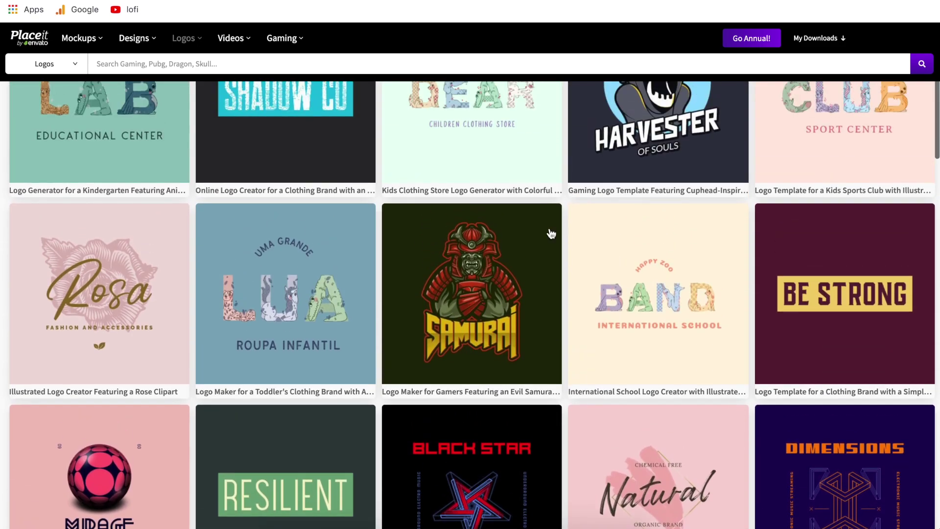
# Step: Open the evil samurai gaming logo template and switch its layout to place the lettering above the graphic
pyautogui.click(478, 285)
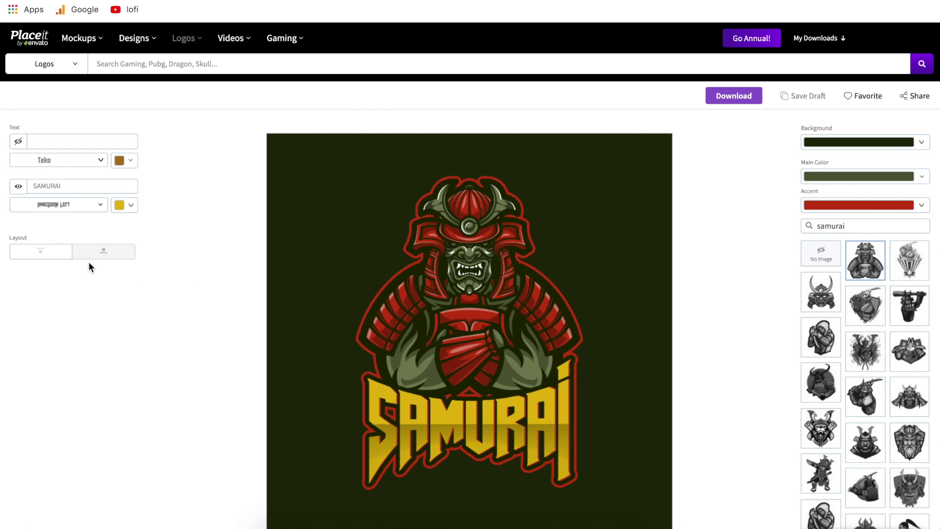
pyautogui.click(45, 256)
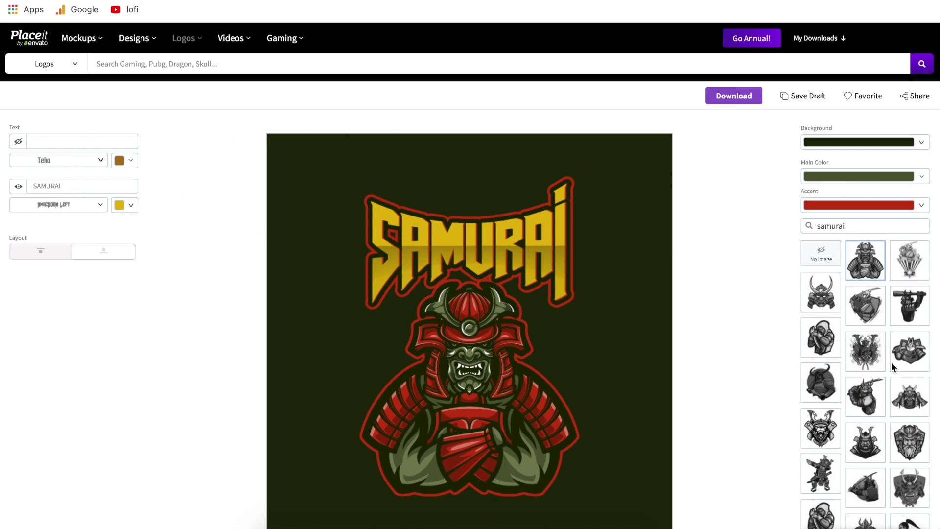
# Step: Replace the logo graphic with the armoured samurai swinging a sword in front of a round sun
pyautogui.scroll(-3, 886, 446)
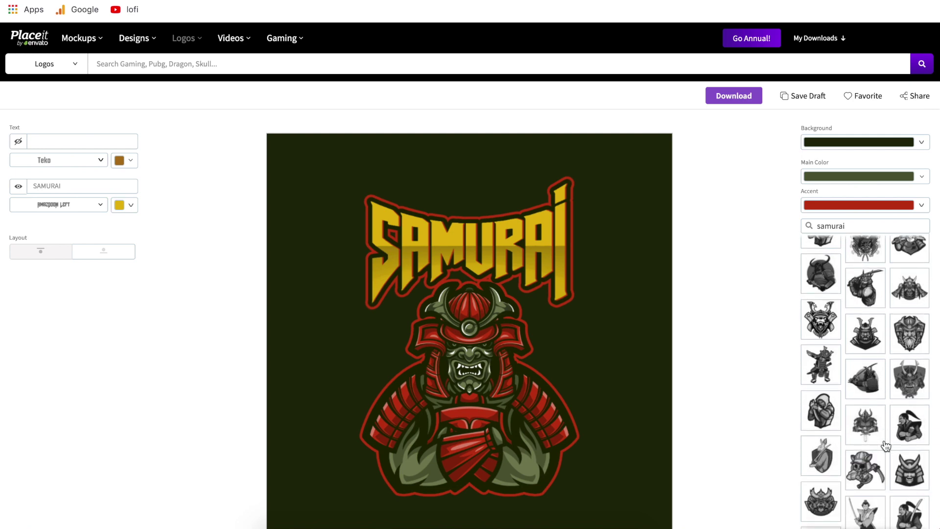
pyautogui.click(867, 382)
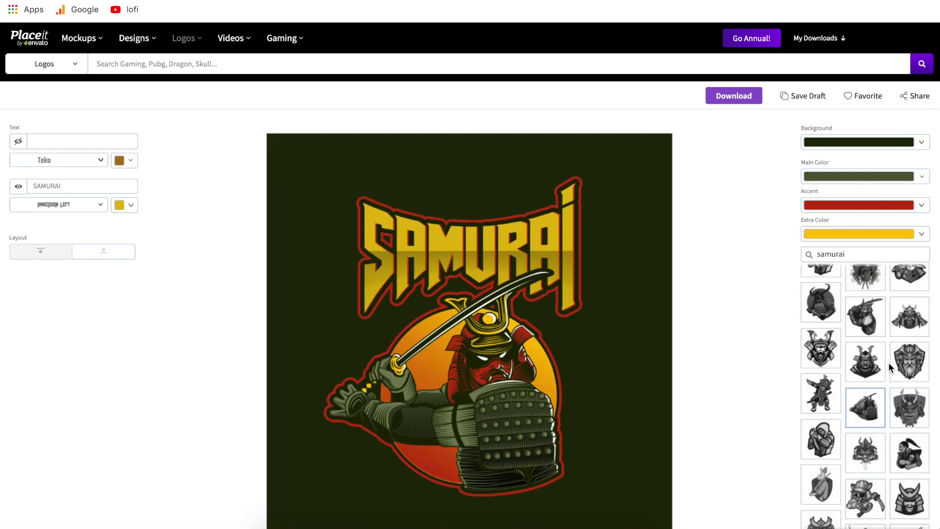
pyautogui.scroll(-2, 888, 363)
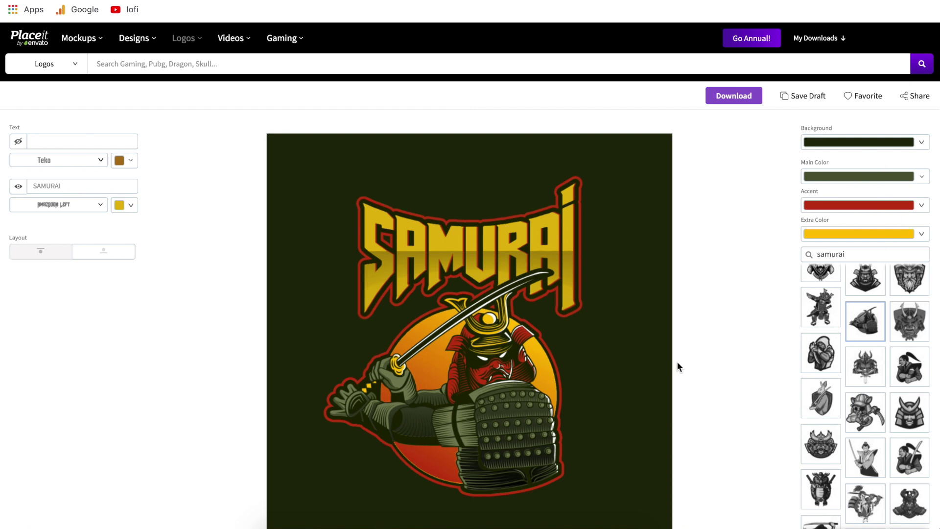
# Step: Make the samurai logo's background transparent
pyautogui.click(921, 142)
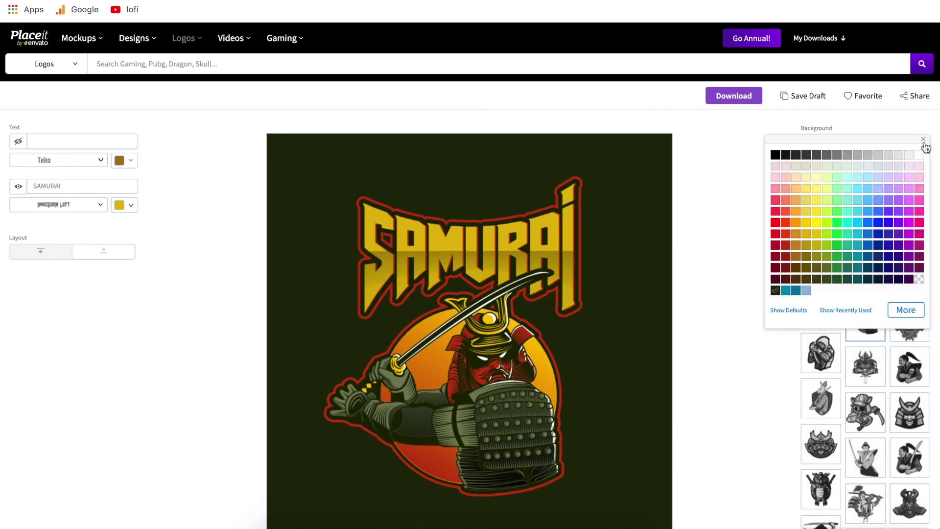
pyautogui.click(919, 279)
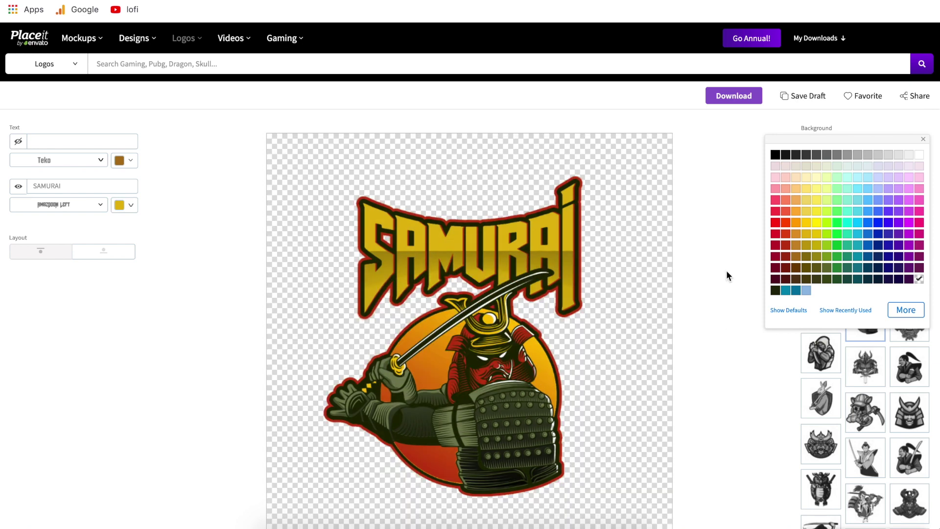
pyautogui.click(727, 272)
# Step: Download the samurai logo as an image file, view it in Preview and return to Placeit
pyautogui.click(734, 97)
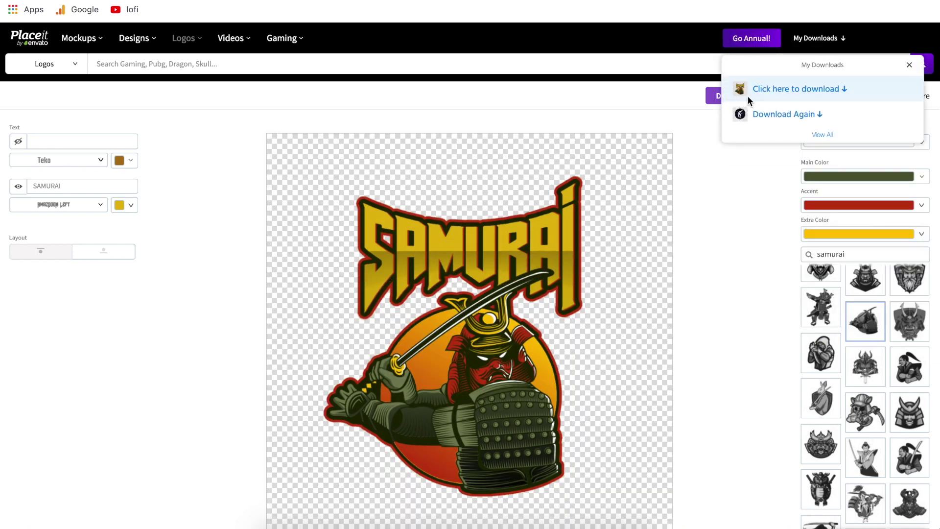
pyautogui.click(820, 91)
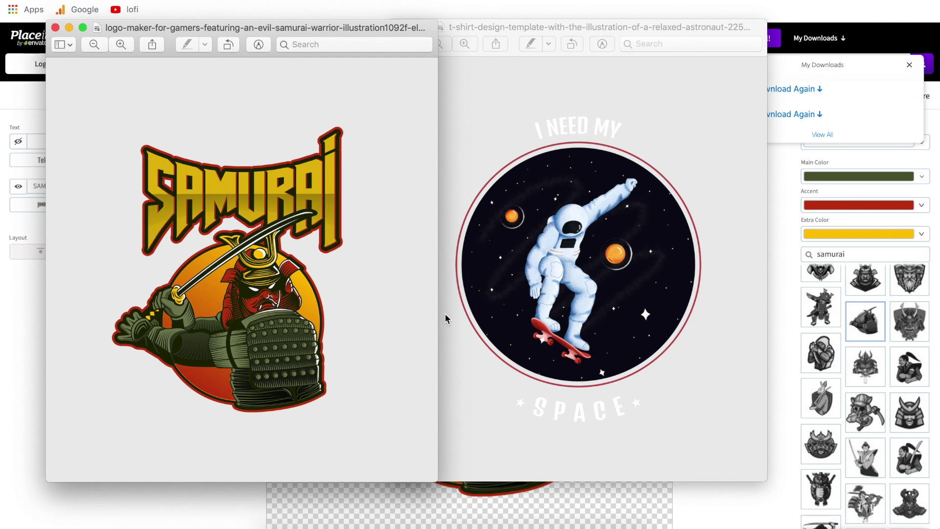
pyautogui.click(785, 309)
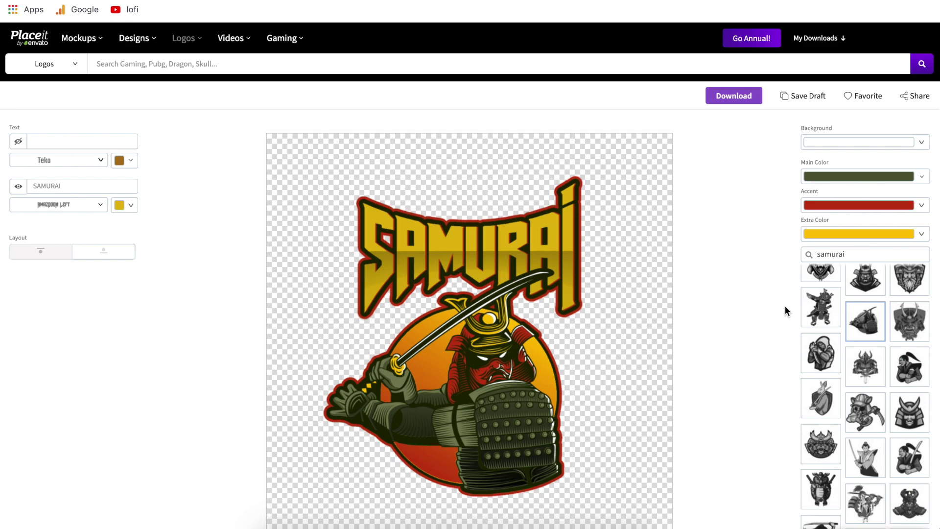
# Step: Open the Mockup Generator and browse its T-shirt, hoodie, mug and other product mockups
pyautogui.moveTo(95, 42)
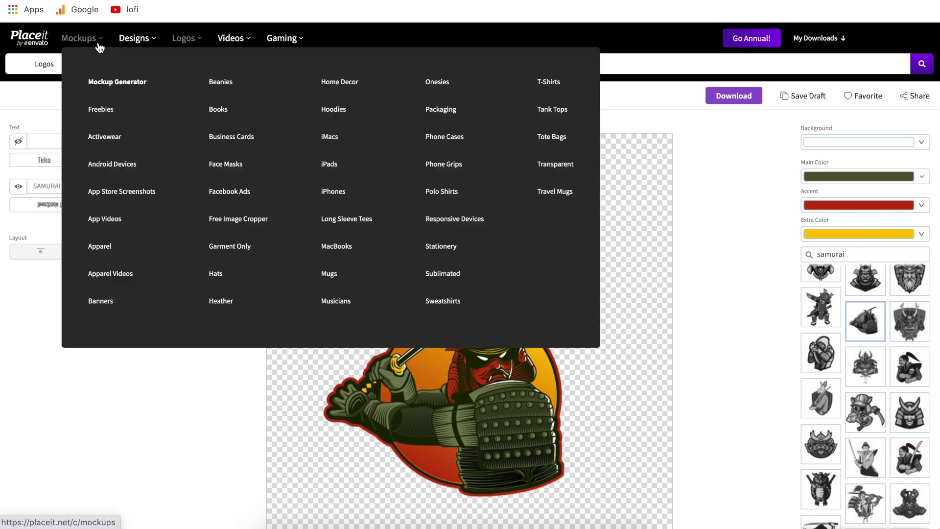
pyautogui.click(132, 88)
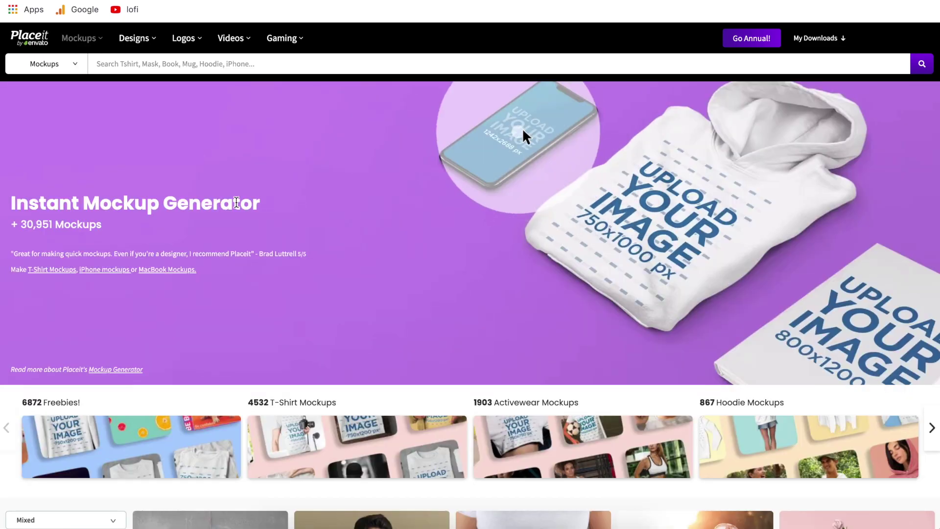
pyautogui.scroll(-6, 238, 208)
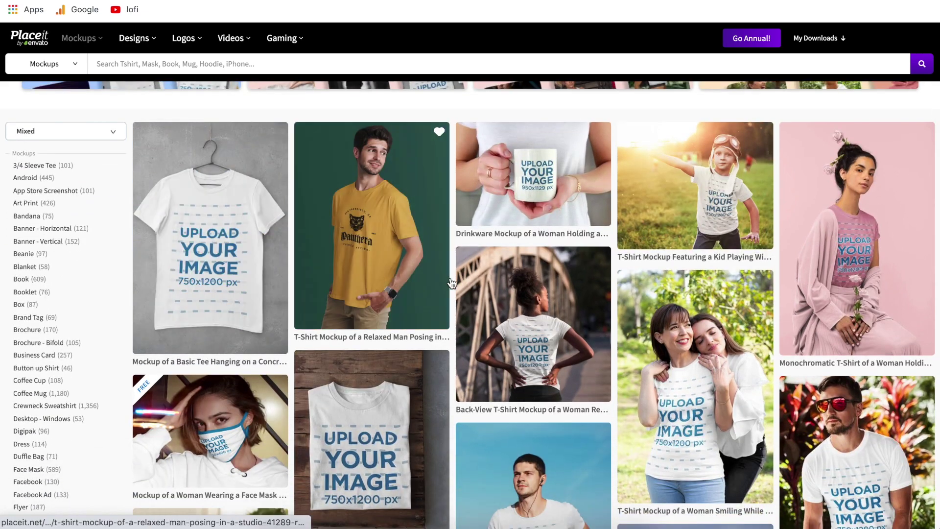
pyautogui.scroll(-2, 450, 278)
pyautogui.scroll(1, 451, 278)
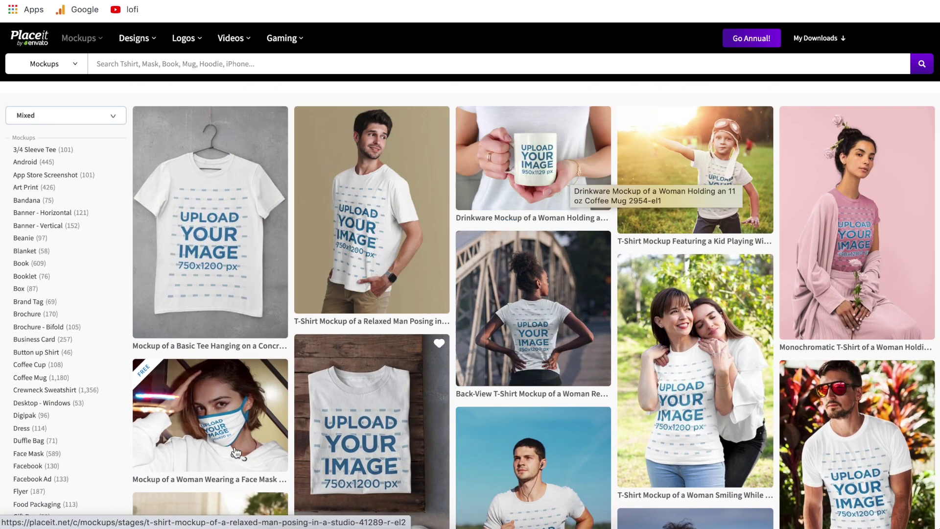
pyautogui.scroll(-5, 511, 402)
pyautogui.scroll(-7, 511, 406)
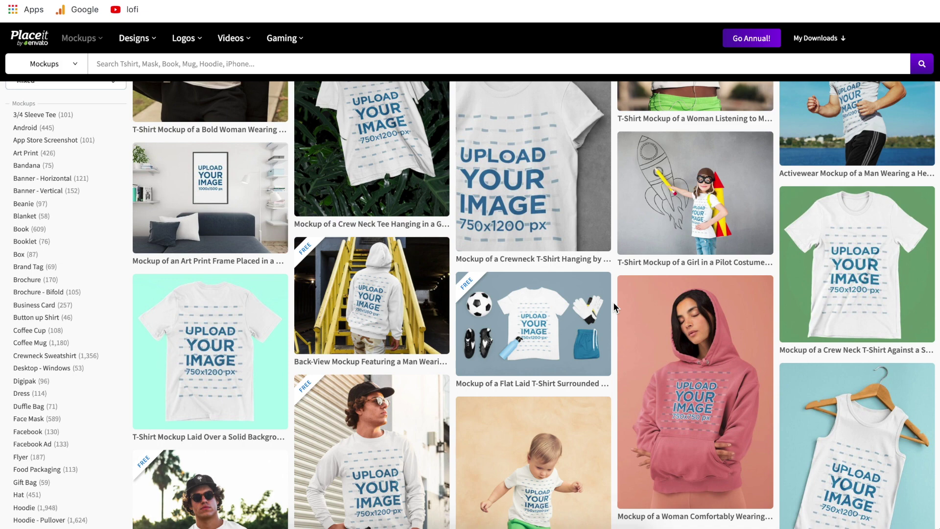
pyautogui.scroll(-8, 613, 302)
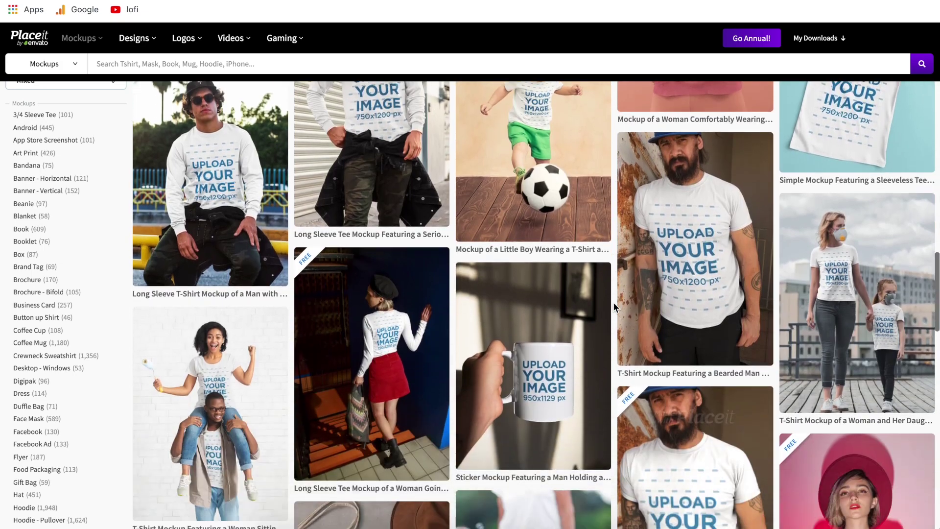
pyautogui.scroll(8, 613, 302)
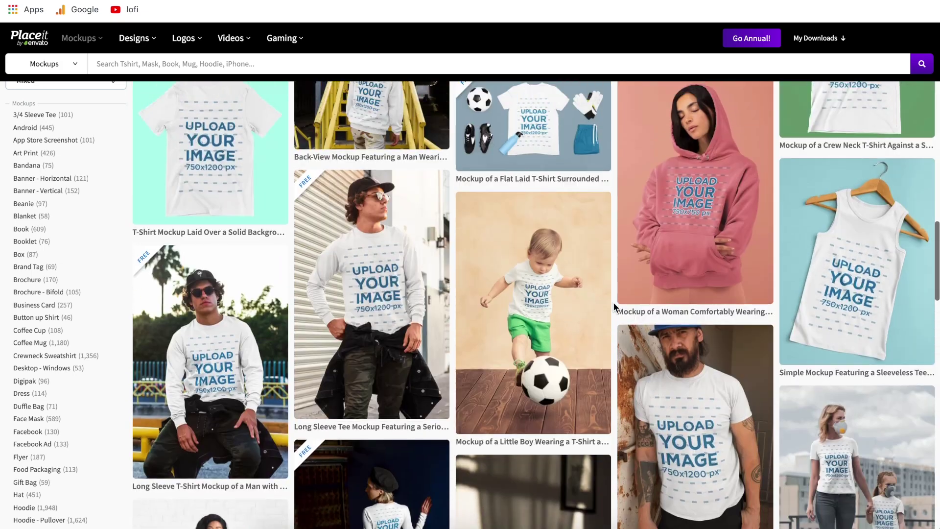
pyautogui.scroll(4, 613, 301)
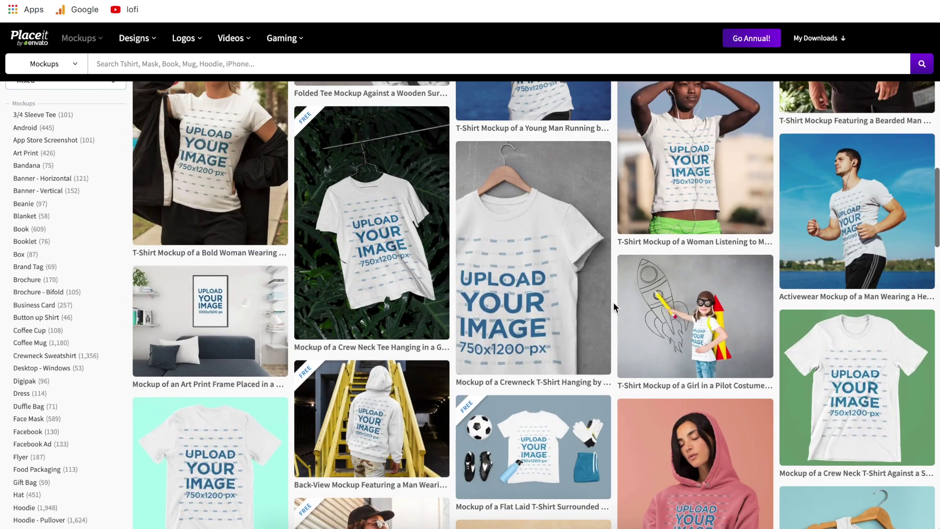
pyautogui.scroll(2, 613, 301)
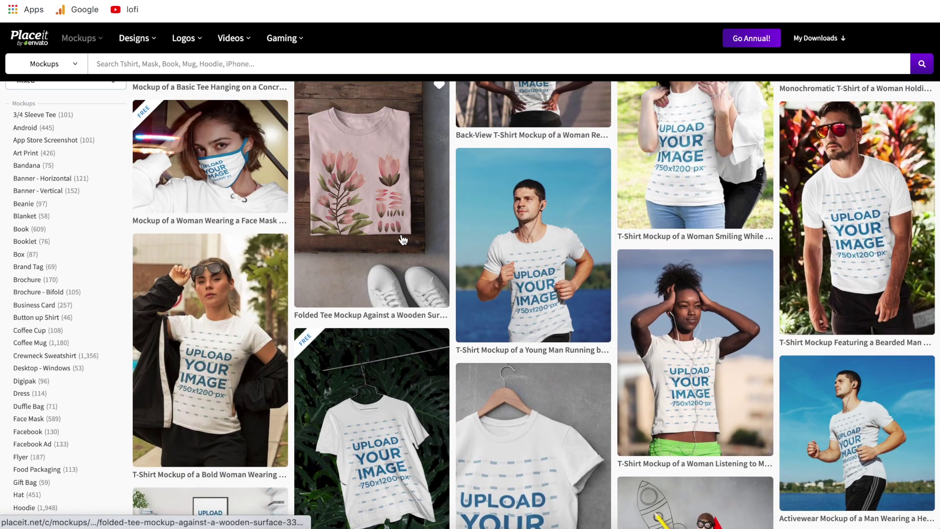
pyautogui.scroll(-4, 457, 304)
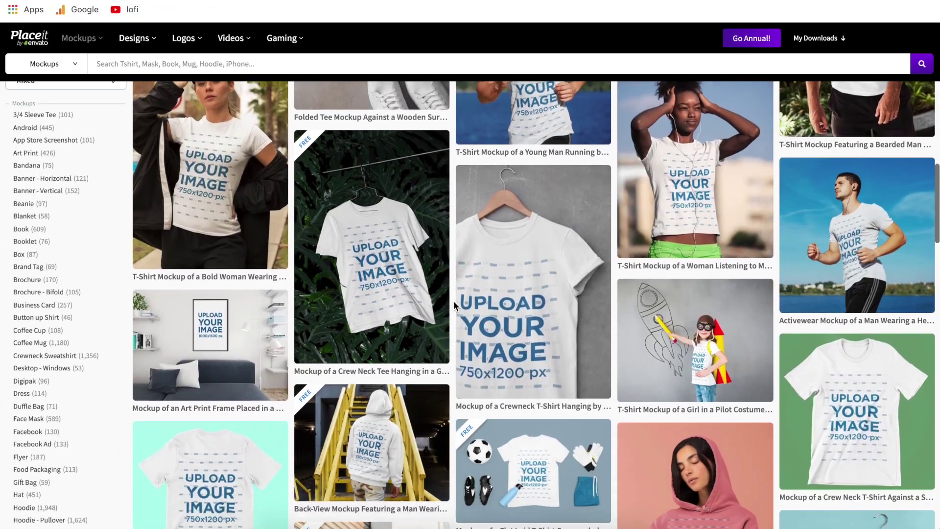
pyautogui.scroll(2, 458, 304)
pyautogui.scroll(1, 453, 300)
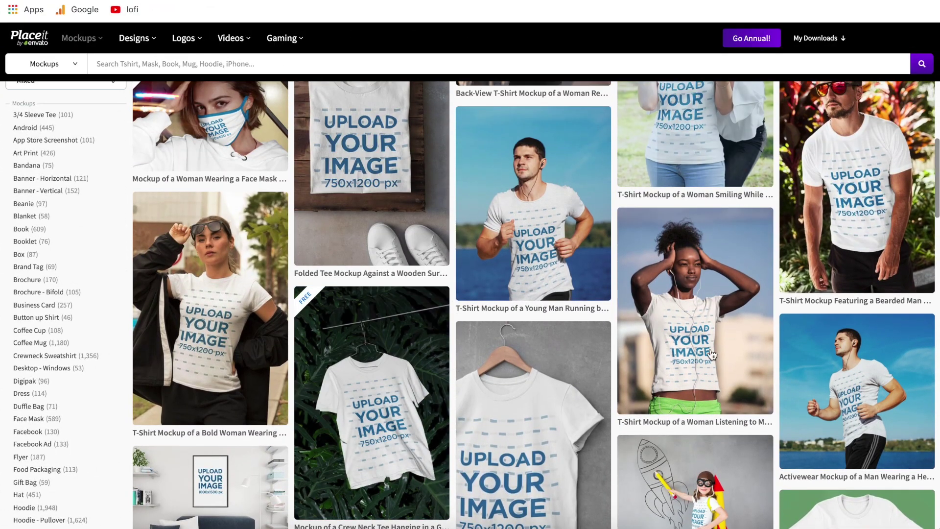
# Step: Filter the mockup gallery by the T-Shirt category and bring the filtered mockups into view
pyautogui.scroll(-7, 73, 335)
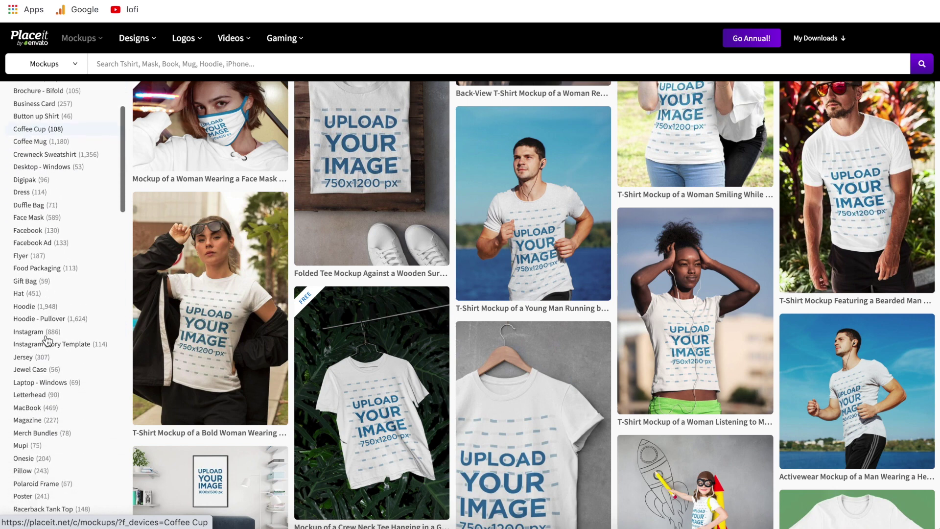
pyautogui.scroll(-1, 44, 338)
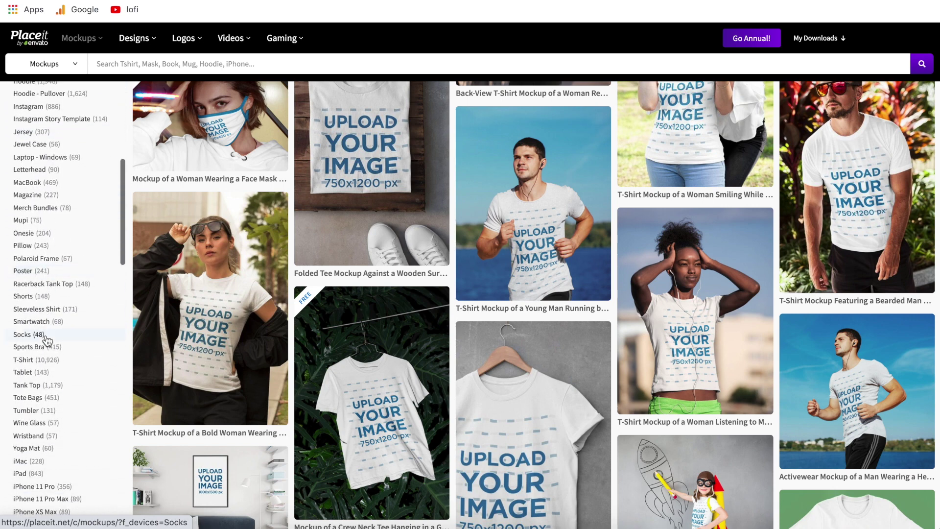
pyautogui.click(22, 361)
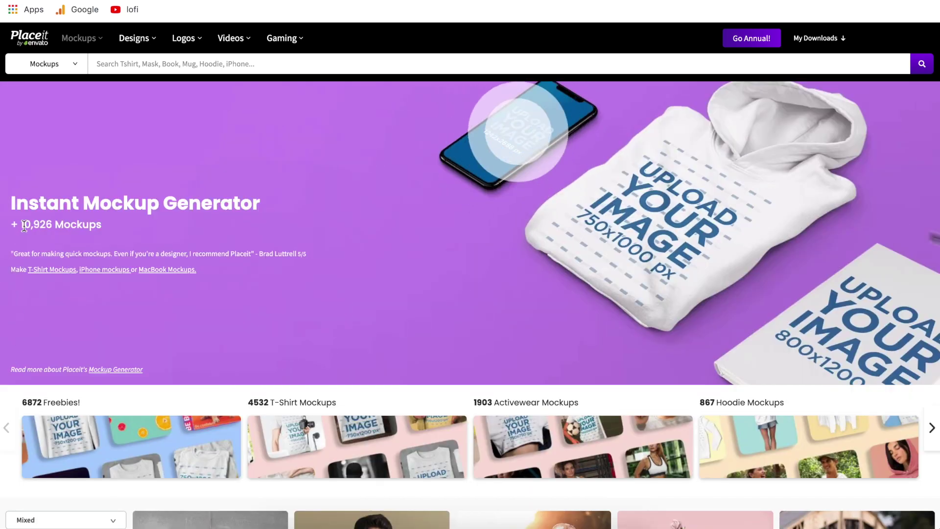
pyautogui.scroll(-5, 386, 338)
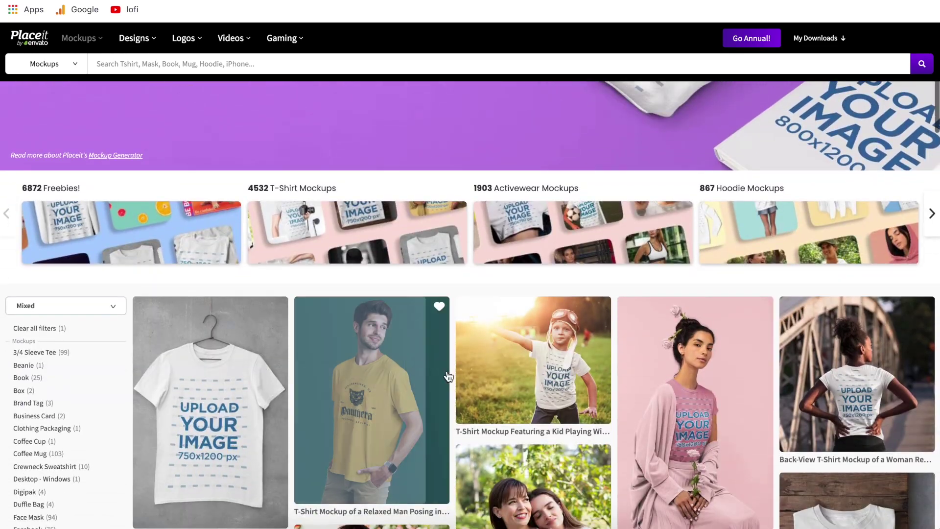
# Step: Browse the T-shirt mockups and open the one of a young man running by a lake
pyautogui.scroll(-5, 527, 362)
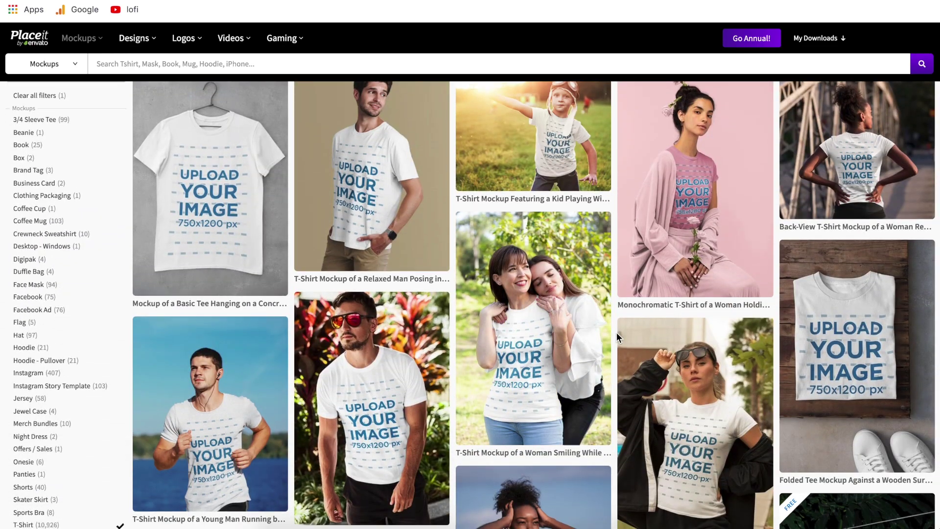
pyautogui.scroll(-10, 615, 333)
pyautogui.scroll(7, 616, 333)
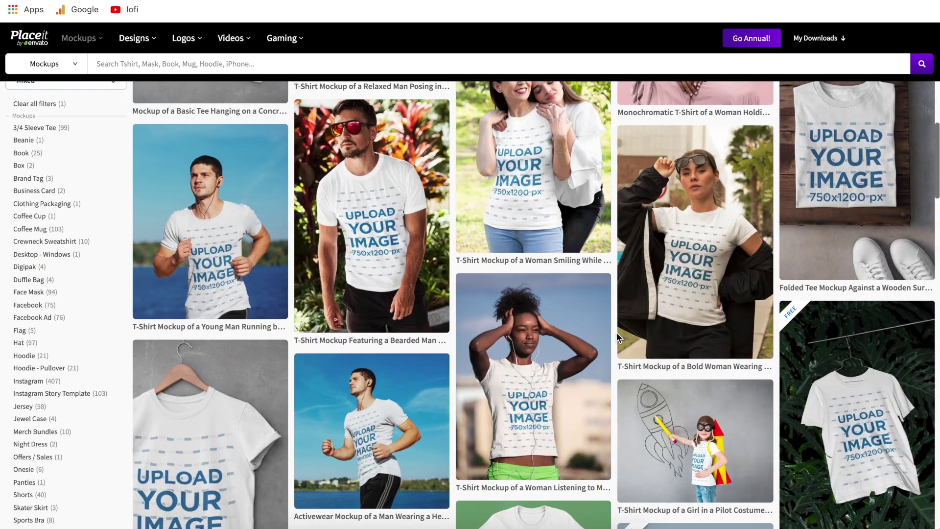
pyautogui.scroll(-1, 615, 301)
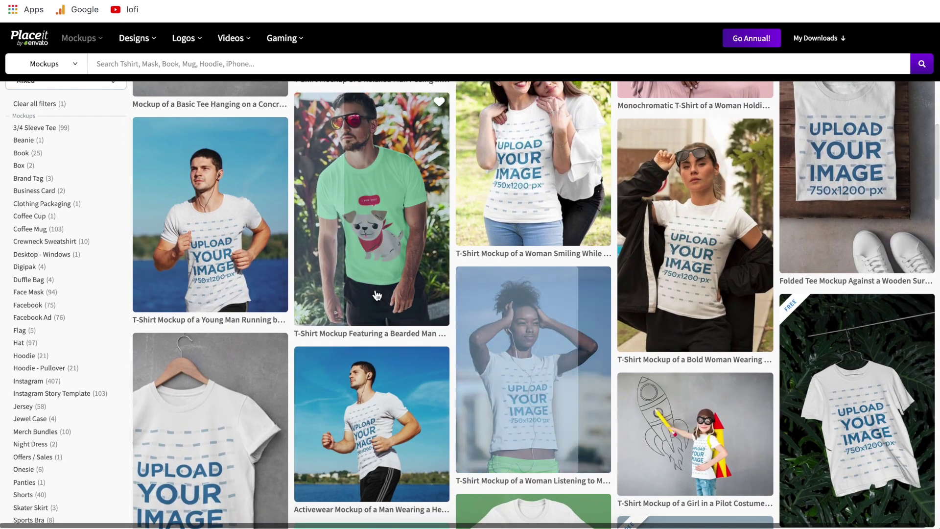
pyautogui.click(215, 228)
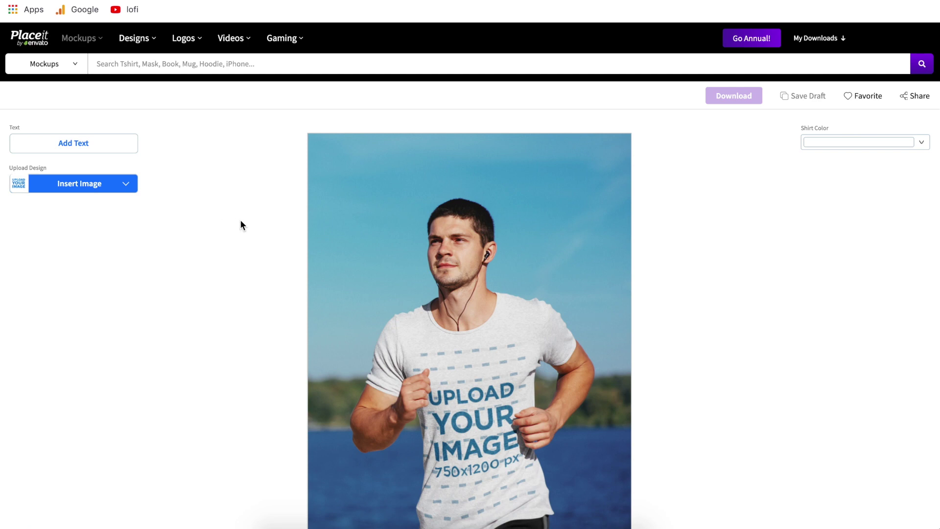
# Step: Try a text overlay with a transparent background above the man's head, and hide it from the mockup
pyautogui.click(79, 146)
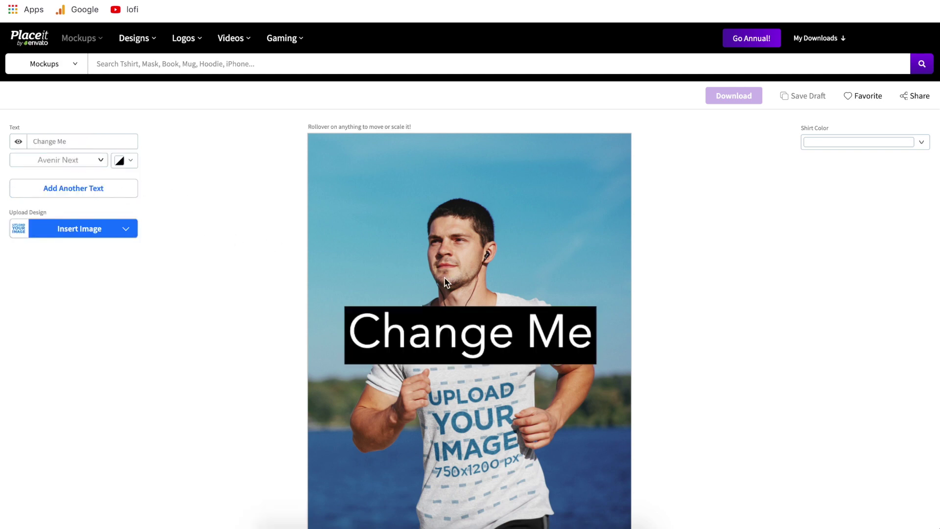
pyautogui.moveTo(474, 332); pyautogui.dragTo(480, 188)
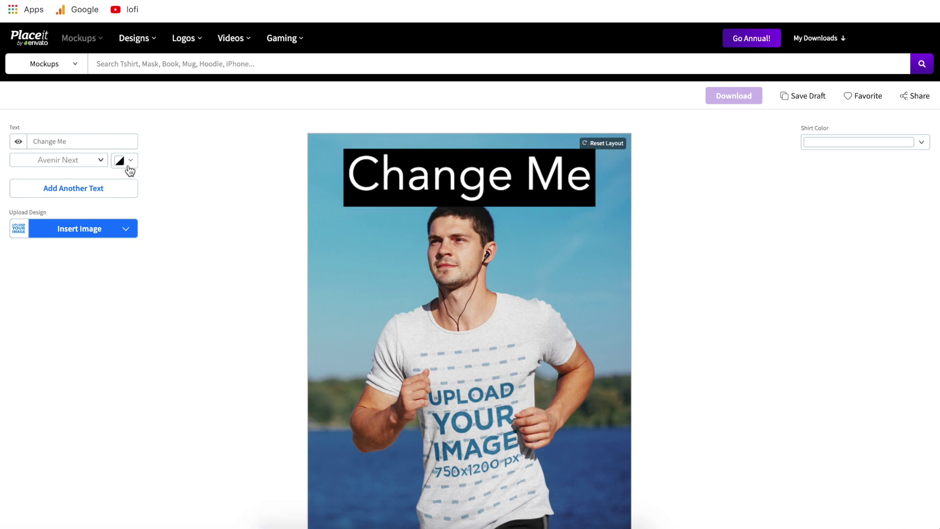
pyautogui.click(130, 170)
pyautogui.click(132, 171)
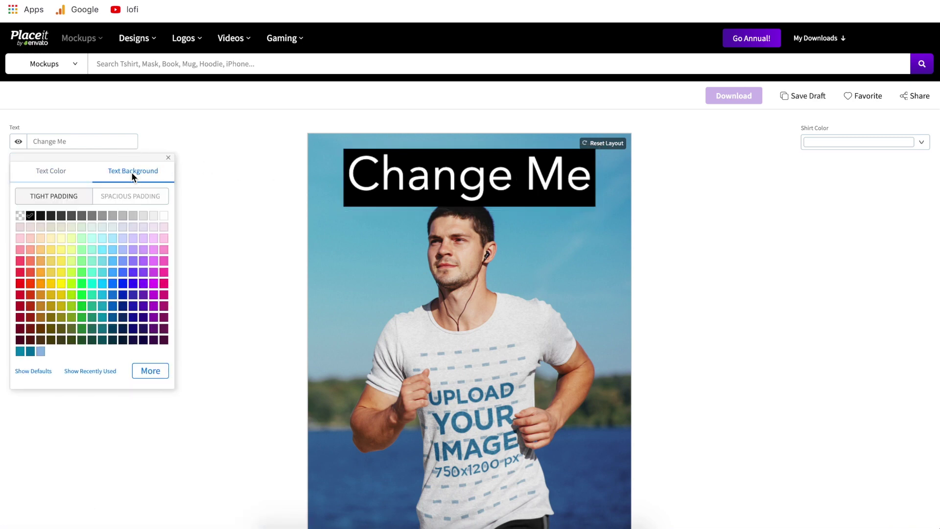
pyautogui.click(20, 215)
pyautogui.click(237, 227)
pyautogui.moveTo(545, 185); pyautogui.dragTo(543, 176)
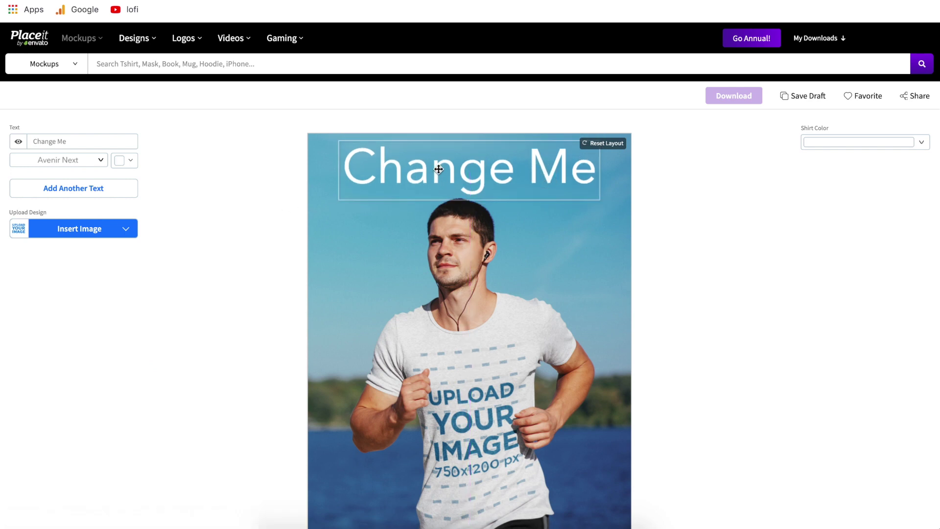
pyautogui.click(18, 142)
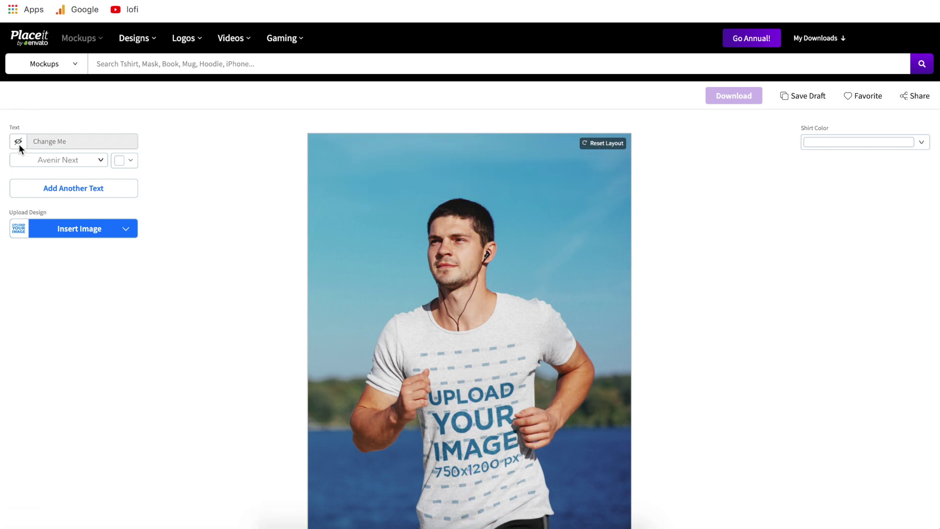
# Step: Upload the samurai logo from the device onto the shirt, slightly enlarged and placed in the upper part of the print area
pyautogui.click(120, 240)
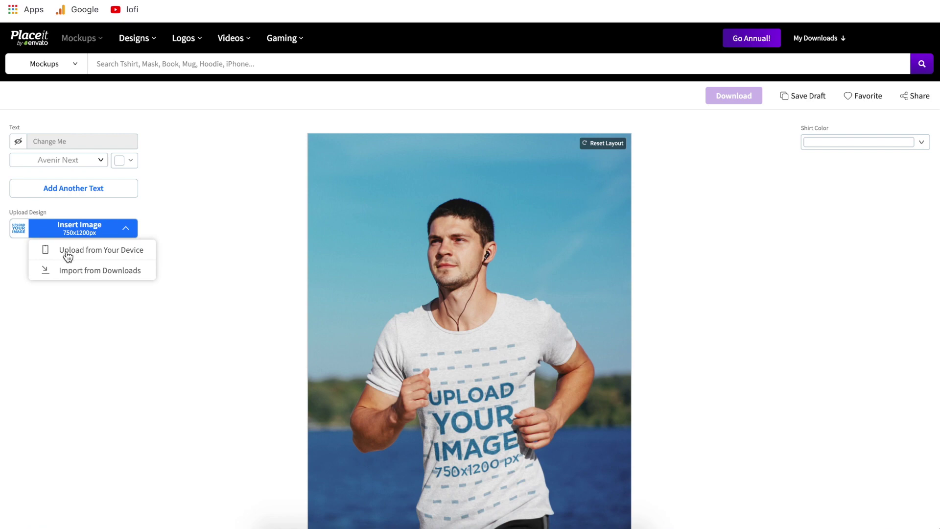
pyautogui.click(112, 250)
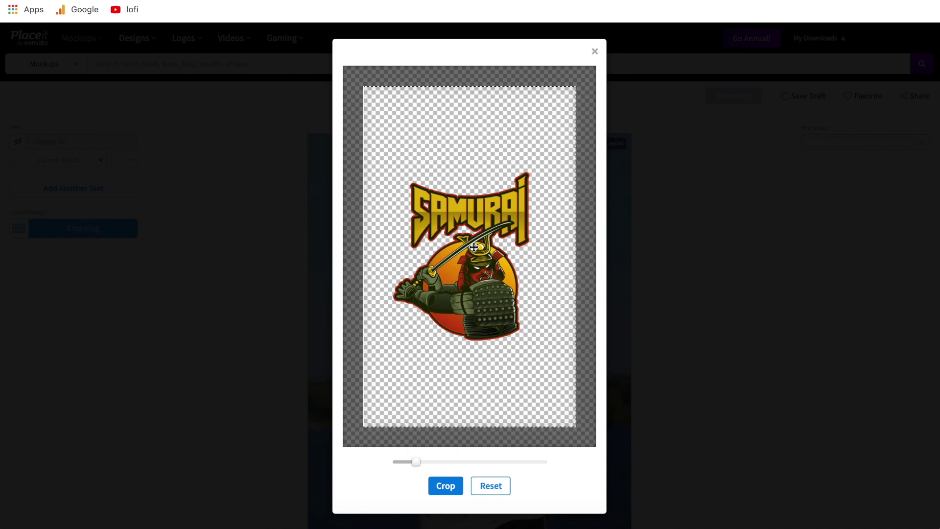
pyautogui.moveTo(461, 253); pyautogui.dragTo(457, 105)
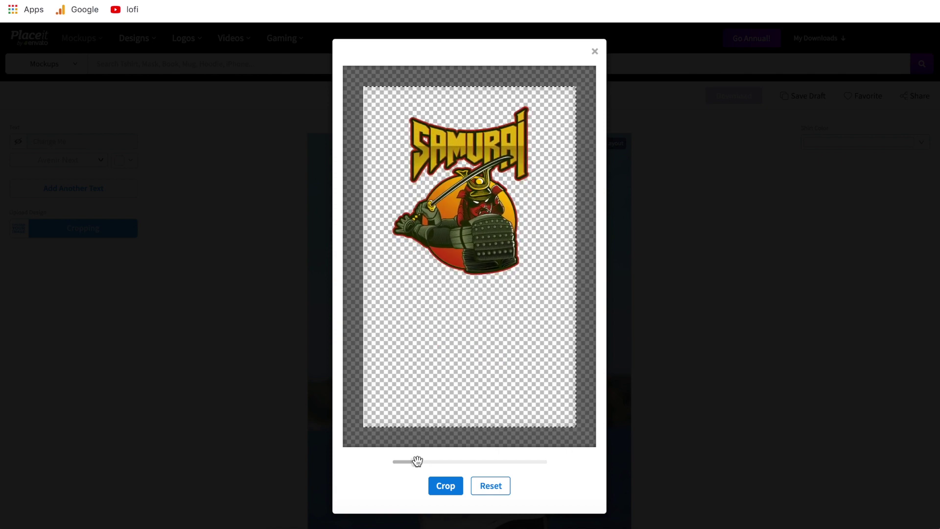
pyautogui.moveTo(418, 462); pyautogui.dragTo(425, 463)
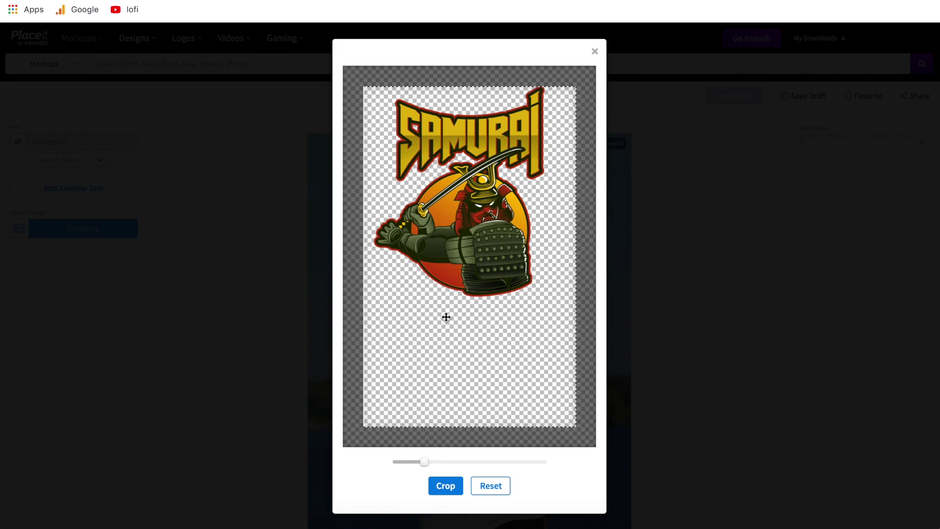
pyautogui.moveTo(468, 269); pyautogui.dragTo(471, 279)
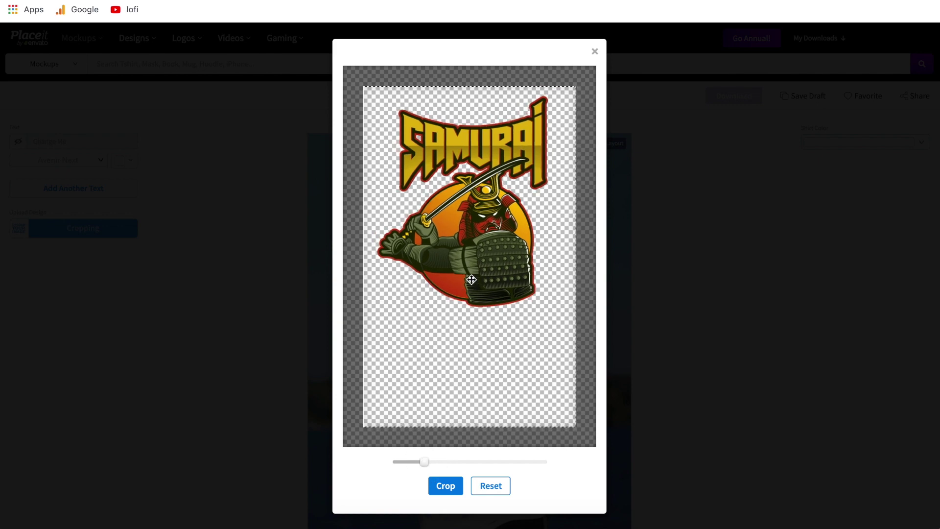
pyautogui.click(445, 487)
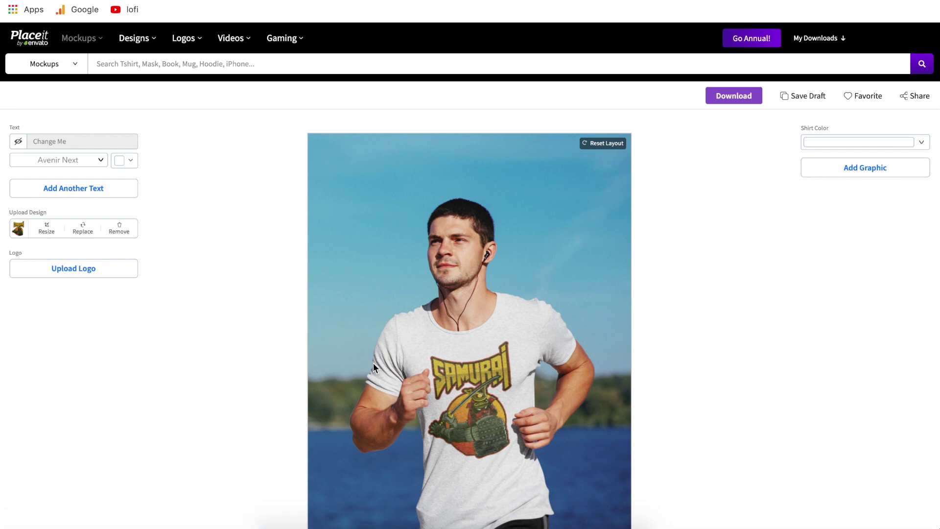
pyautogui.click(51, 231)
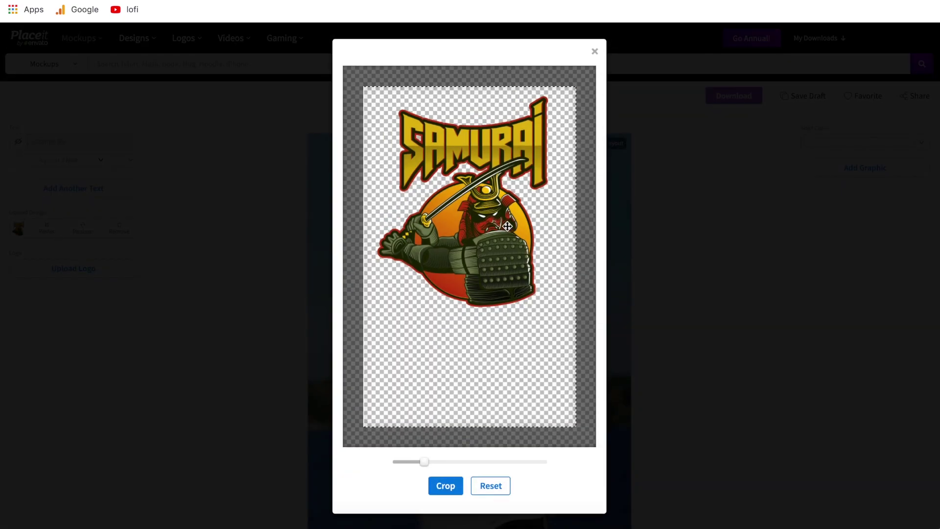
pyautogui.click(446, 486)
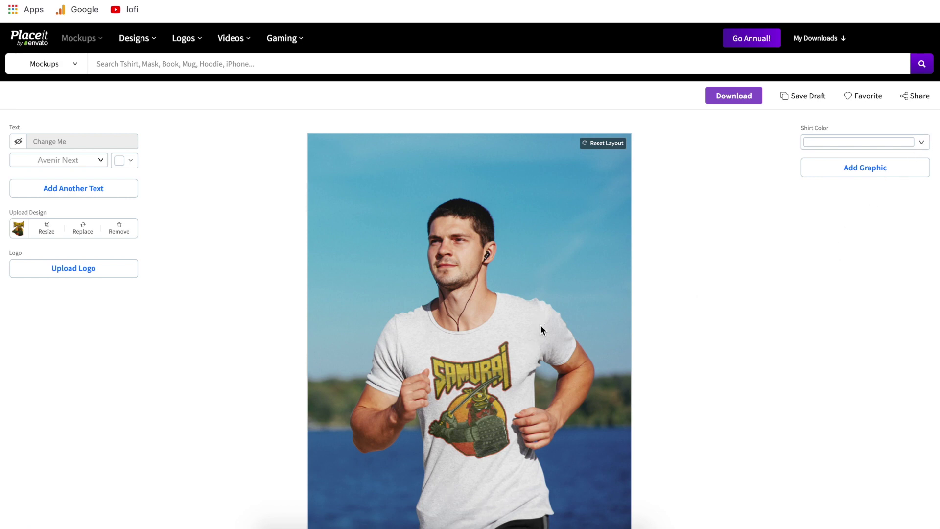
# Step: Try red as the shirt color and settle on black (#000000)
pyautogui.click(921, 143)
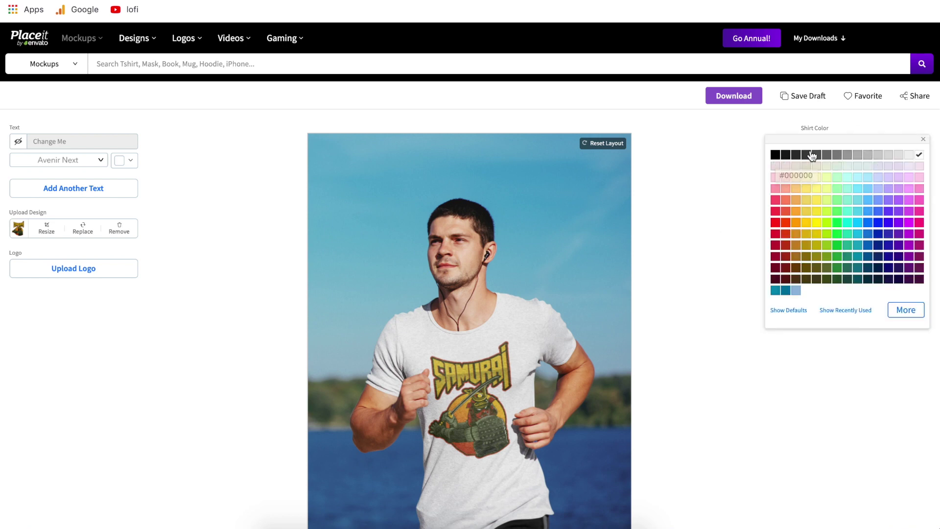
pyautogui.click(776, 155)
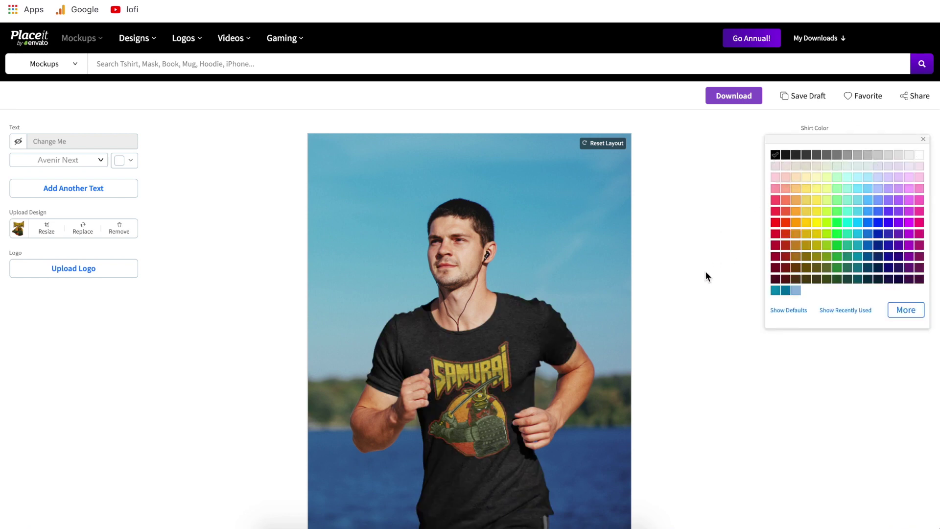
pyautogui.click(775, 223)
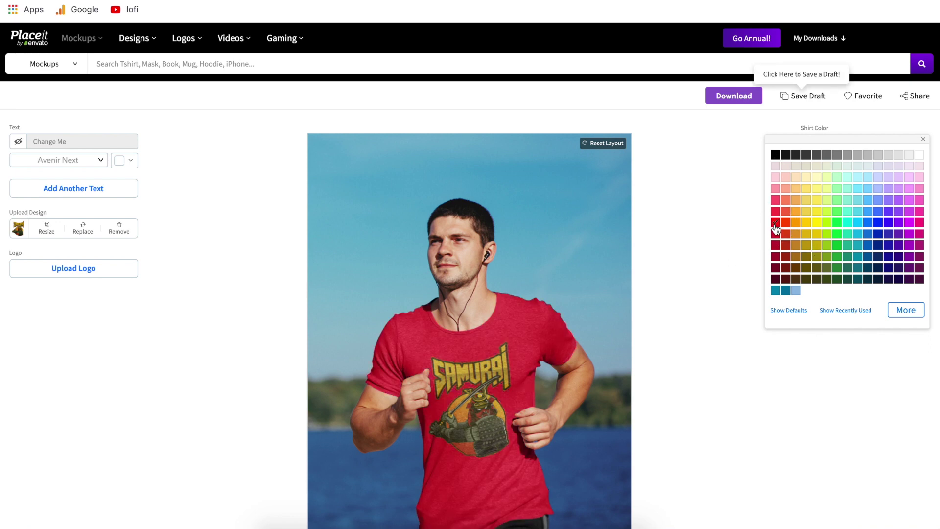
pyautogui.click(710, 212)
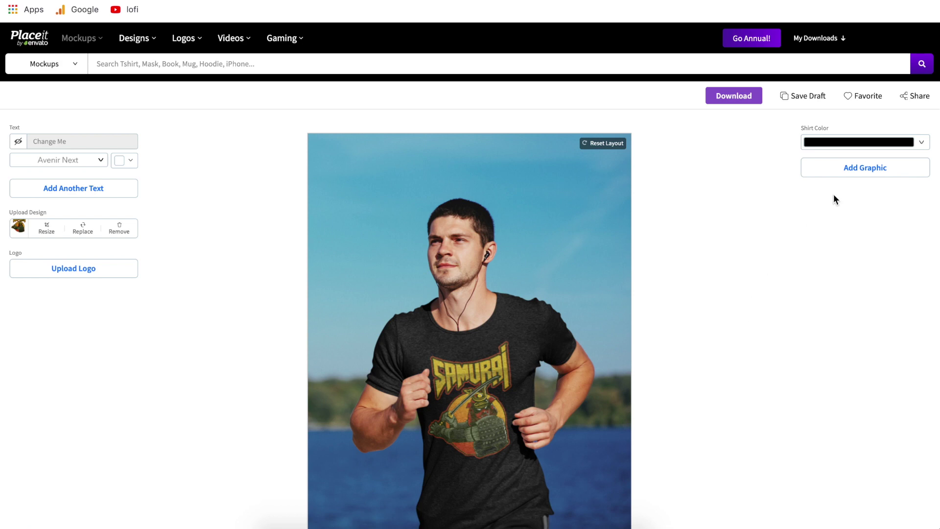
# Step: Try a lime-green Wi-Fi smiley graphic in the sky beside the man's head, and remove it from the mockup
pyautogui.click(876, 172)
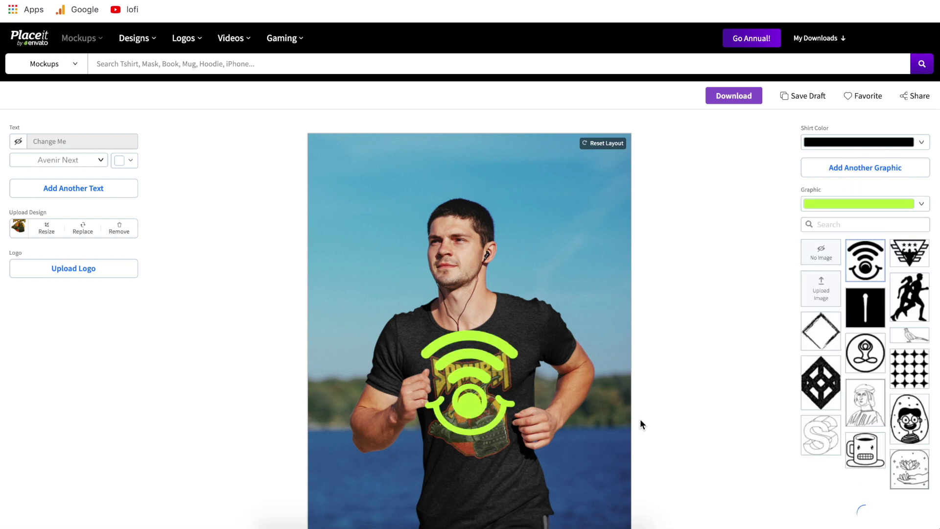
pyautogui.click(463, 394)
pyautogui.moveTo(462, 394); pyautogui.dragTo(558, 226)
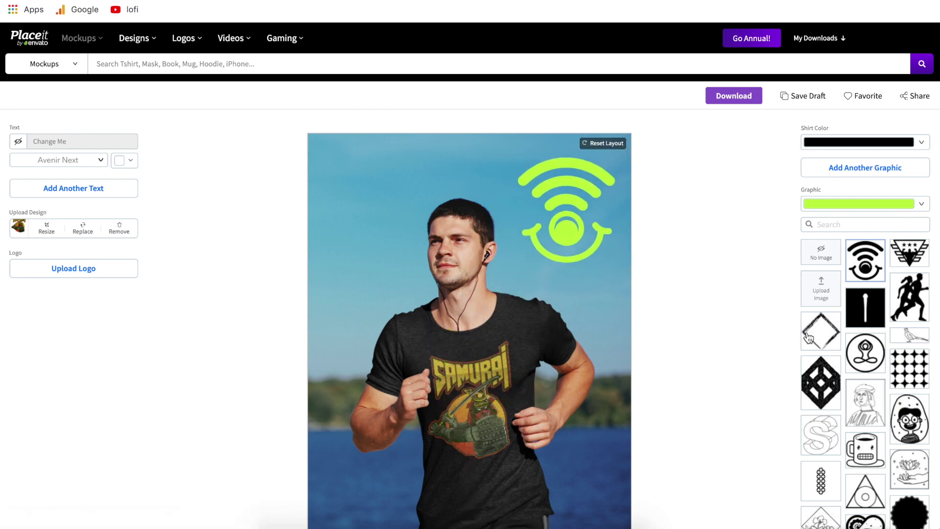
pyautogui.click(822, 255)
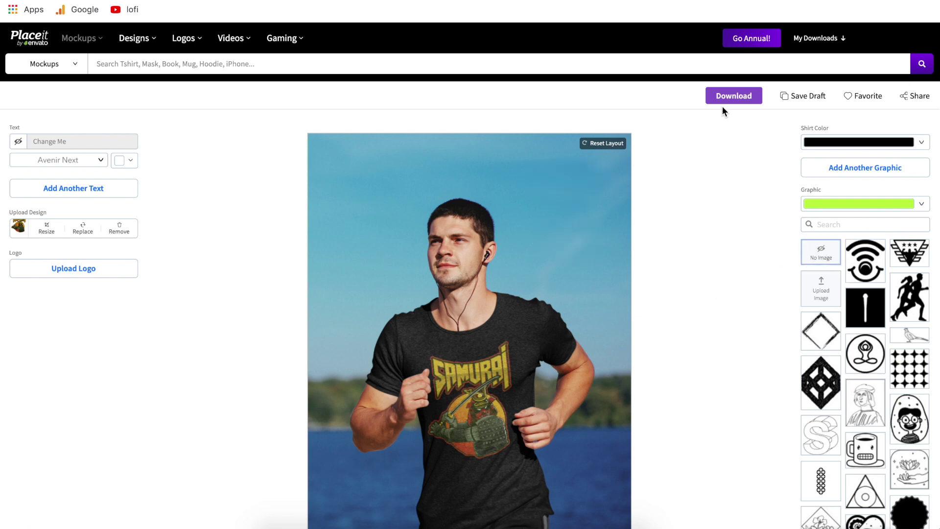
# Step: Download the finished black samurai T-shirt mockup as an image file and view it in Preview
pyautogui.click(741, 100)
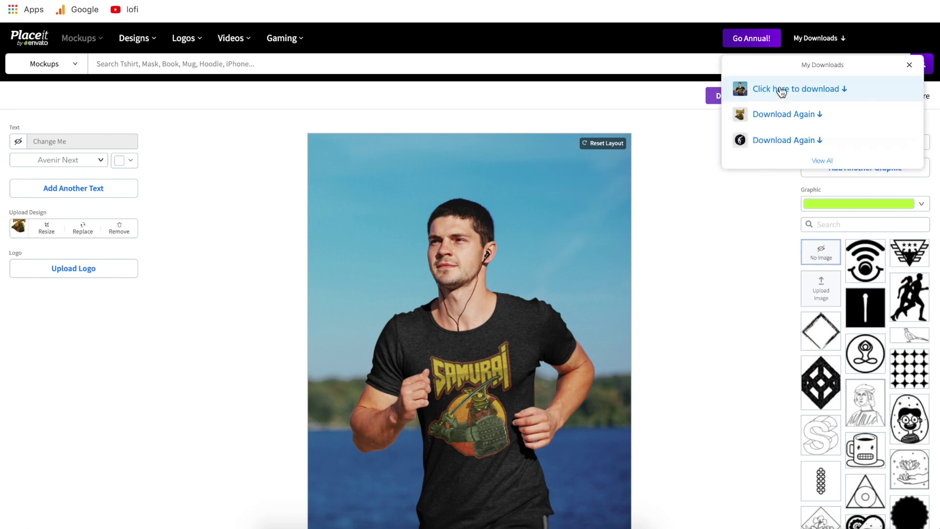
pyautogui.click(797, 91)
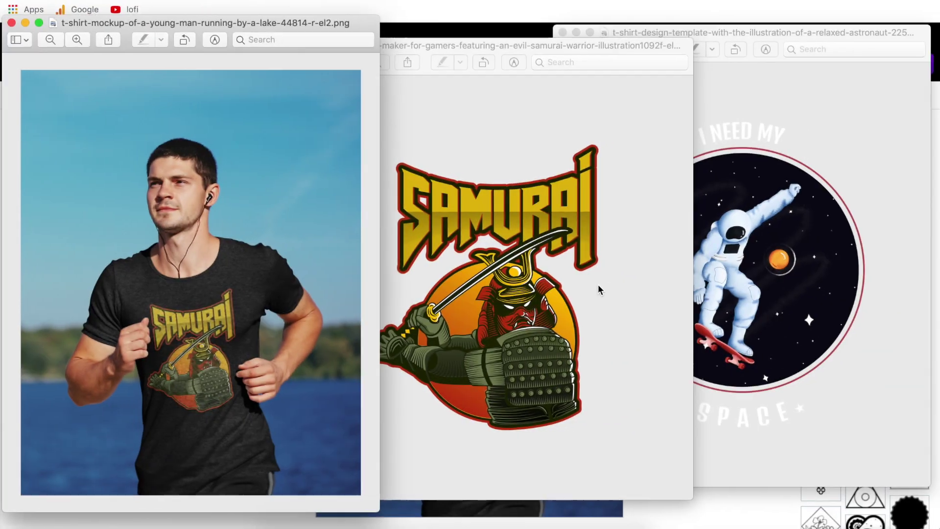